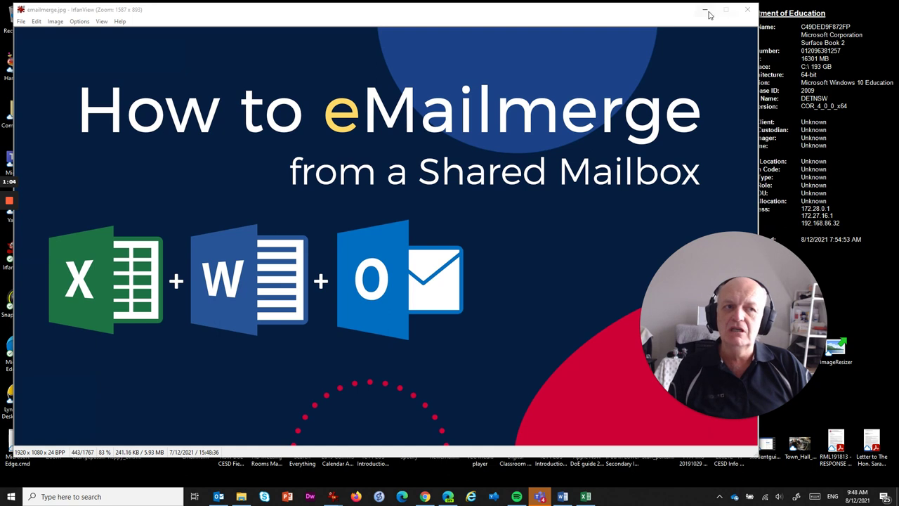
# Advance the presentation image to the "Things you'll need" slide
pyautogui.click(430, 63)
pyautogui.scroll(-1, 421, 78)
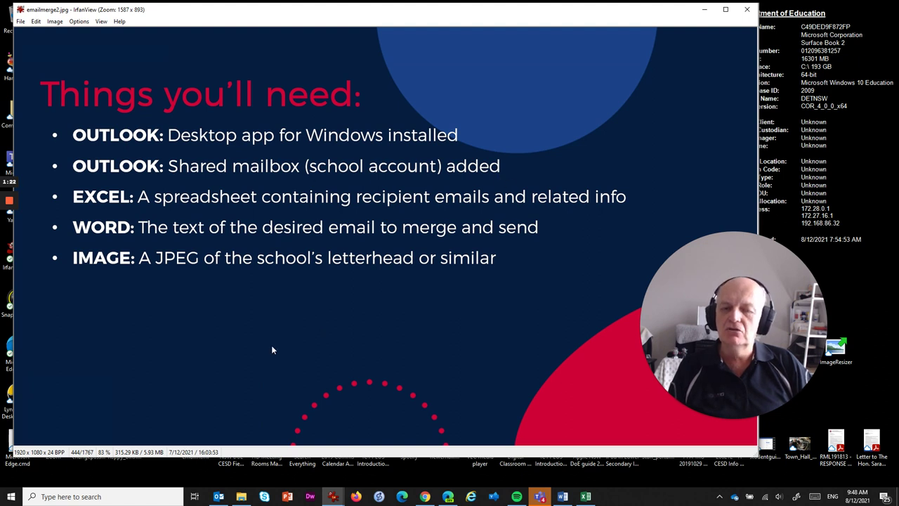
# Switch to Outlook and view the inboxes of the T4LNews shared mailbox and the personal account, then minimize it
pyautogui.click(219, 496)
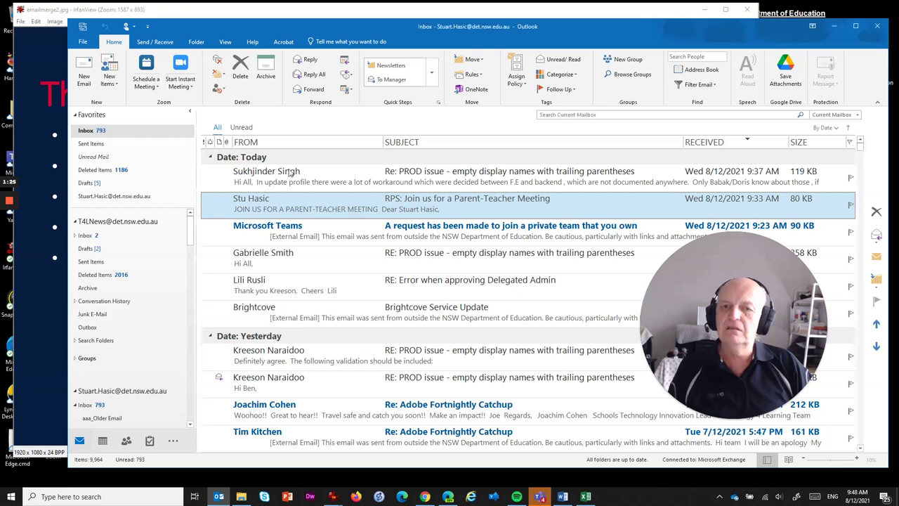
pyautogui.moveTo(538, 27); pyautogui.dragTo(484, 15)
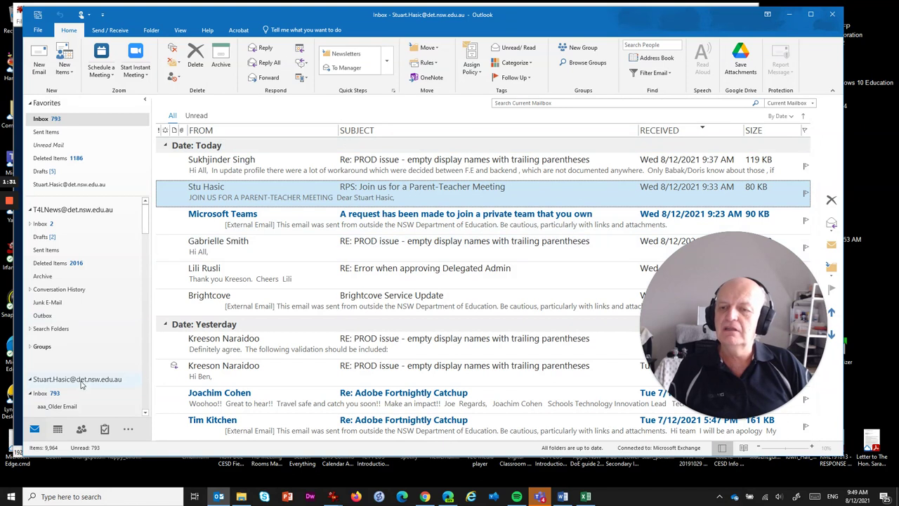
pyautogui.scroll(-3, 309, 247)
pyautogui.scroll(3, 309, 247)
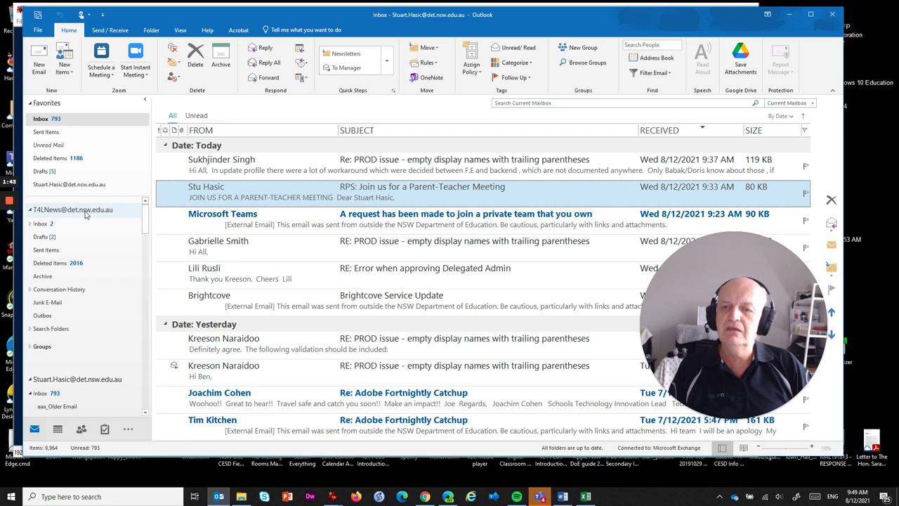
pyautogui.click(41, 223)
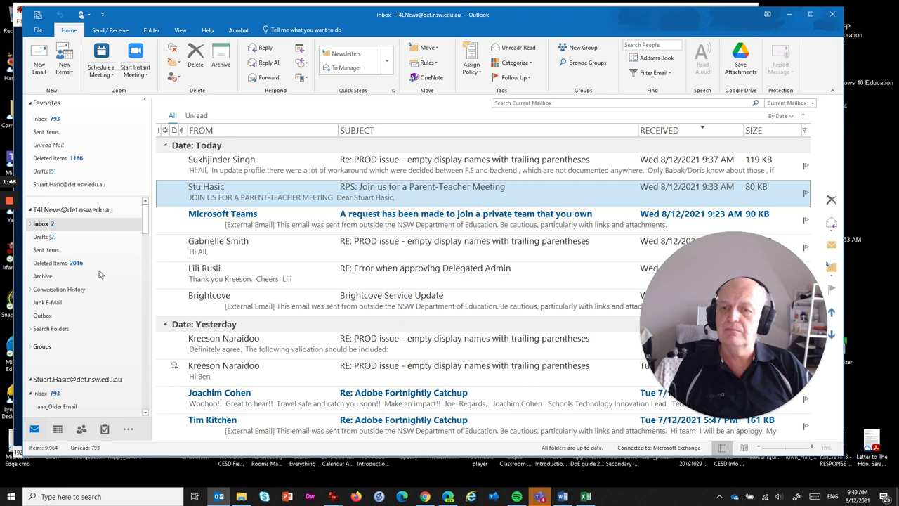
pyautogui.click(45, 395)
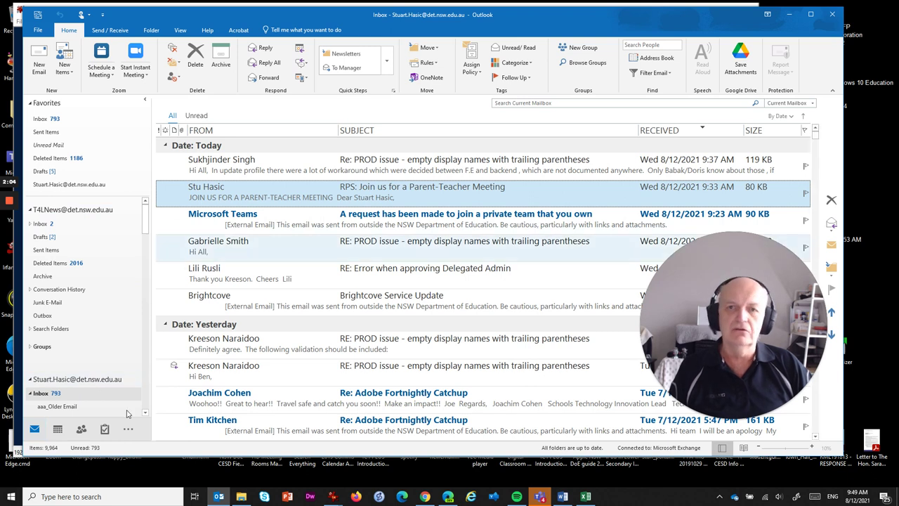
pyautogui.click(789, 14)
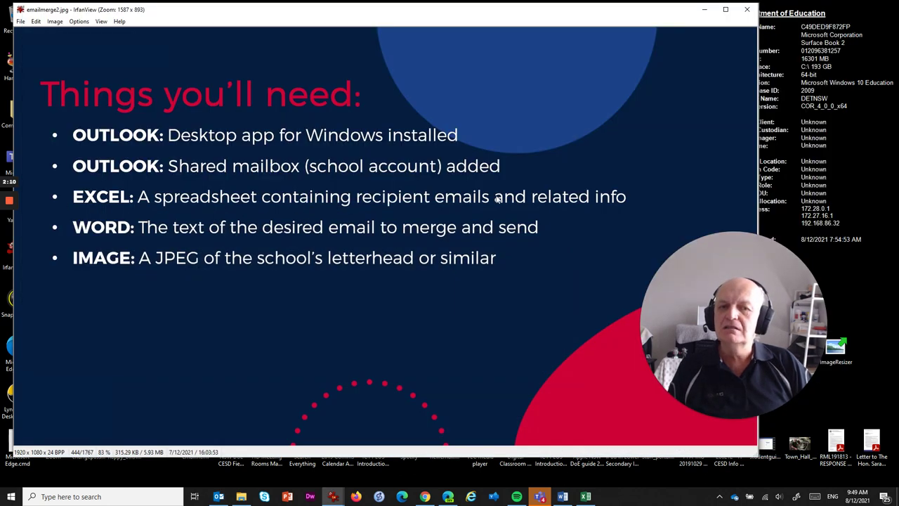
# Switch to Excel to review the student and parent columns in Parent Emails.xlsx, dismissing the meeting reminder
pyautogui.click(585, 495)
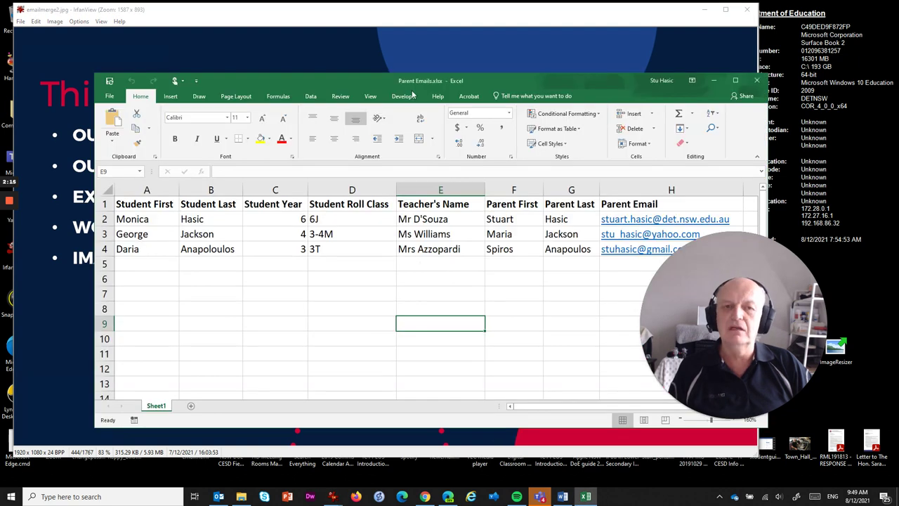
pyautogui.moveTo(500, 81); pyautogui.dragTo(432, 46)
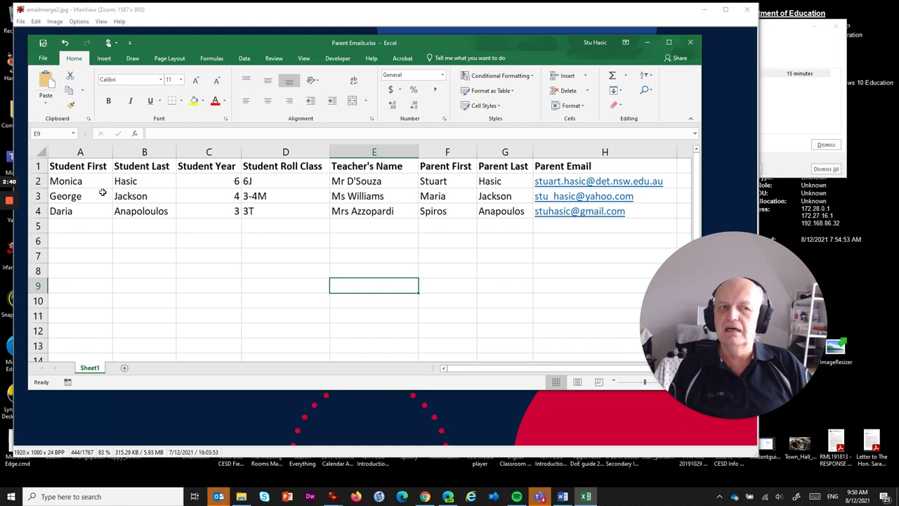
pyautogui.click(834, 169)
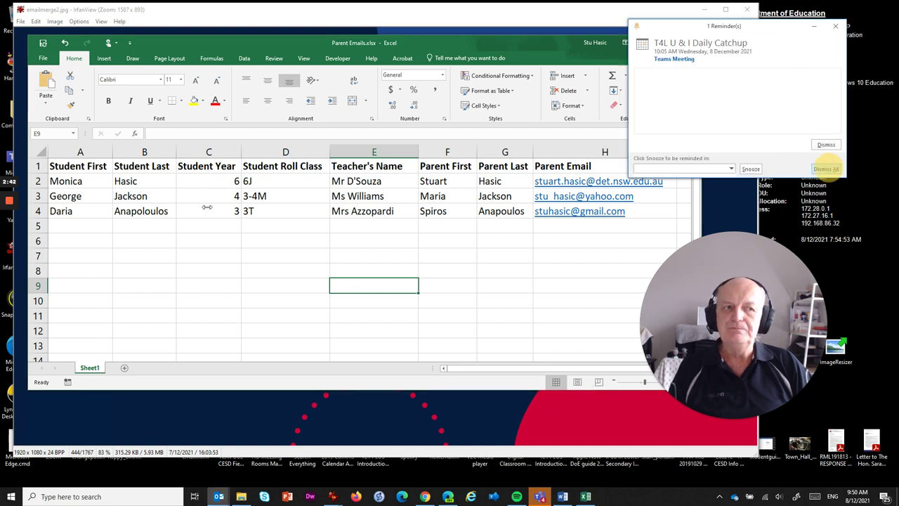
pyautogui.click(722, 120)
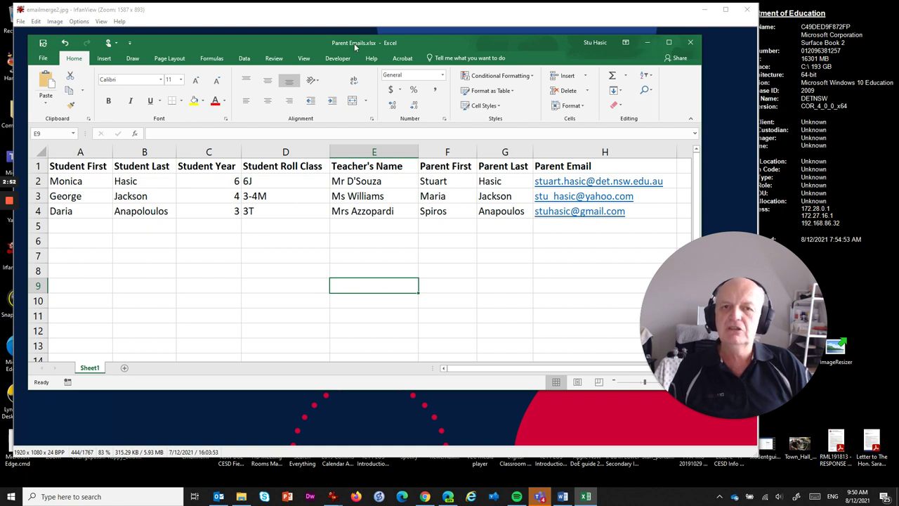
pyautogui.click(646, 44)
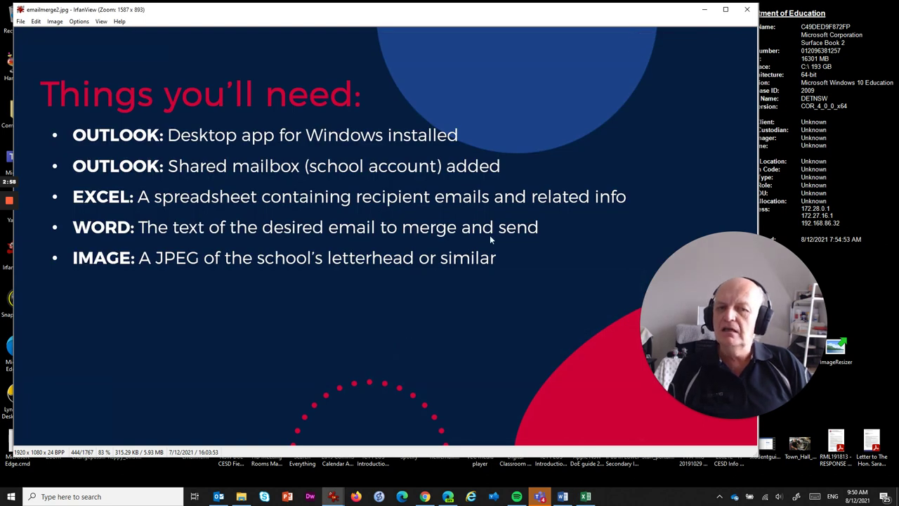
# Review the email text in Word and the RockmorePSbanner.jpg letterhead image in IrfanView
pyautogui.click(562, 496)
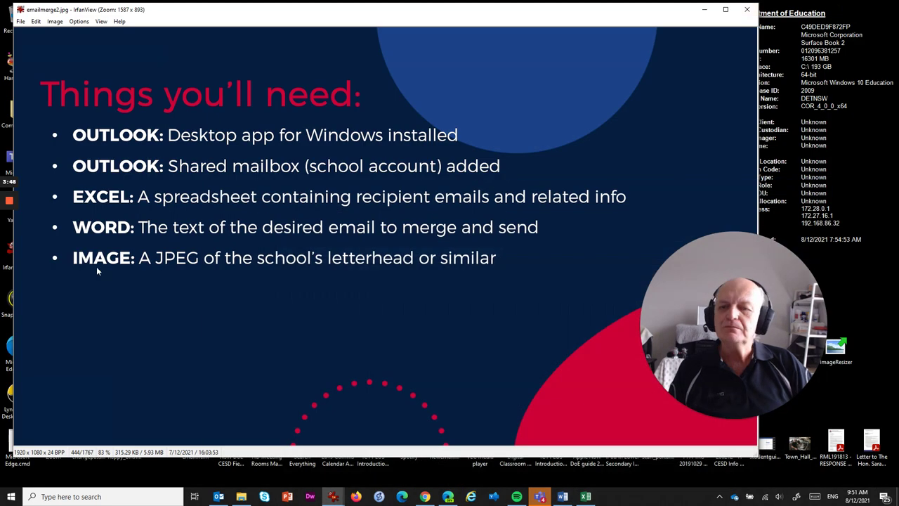
pyautogui.click(333, 497)
pyautogui.click(466, 453)
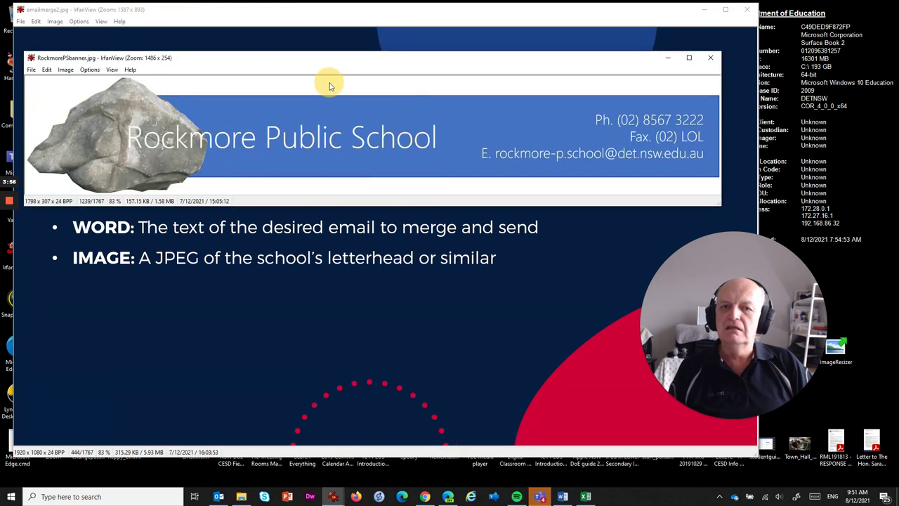
pyautogui.moveTo(360, 62); pyautogui.dragTo(380, 77)
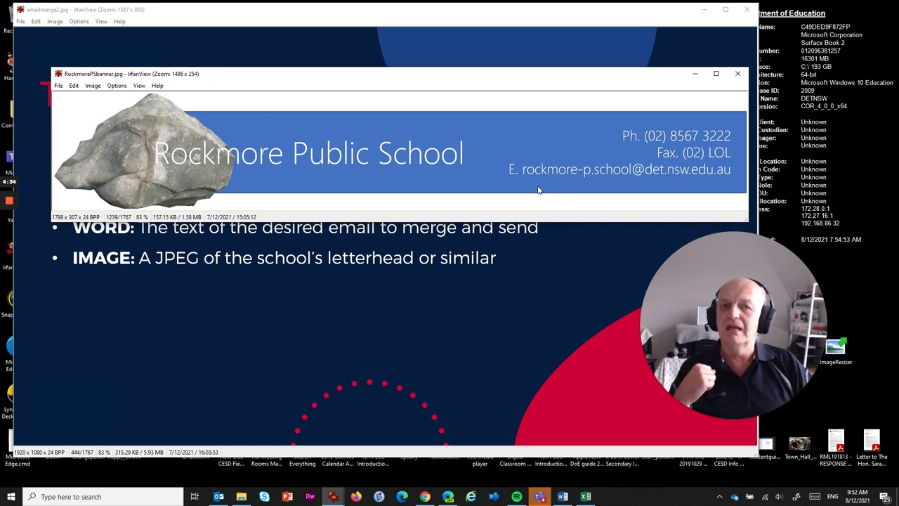
pyautogui.click(696, 74)
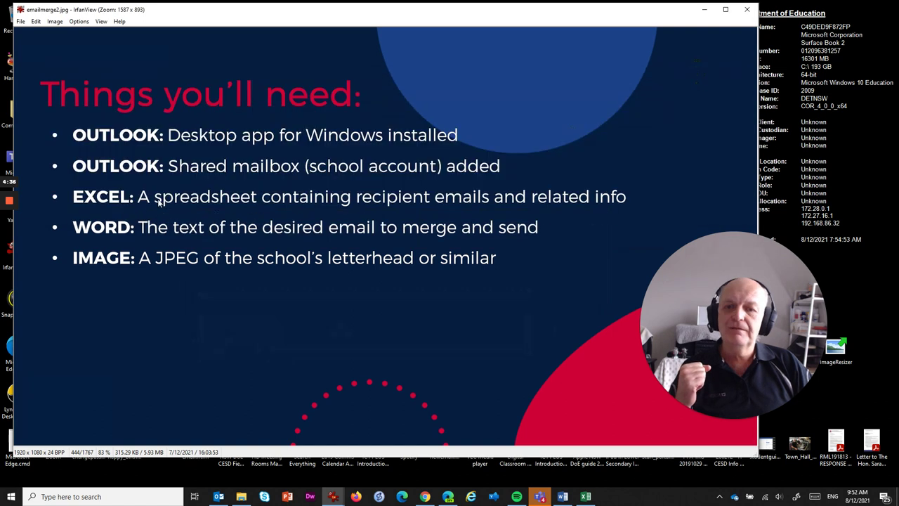
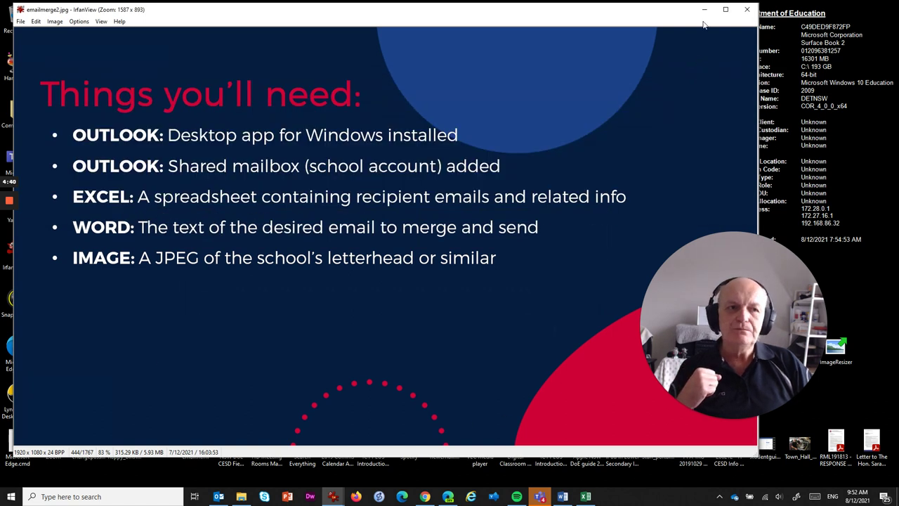
pyautogui.scroll(-1, 492, 132)
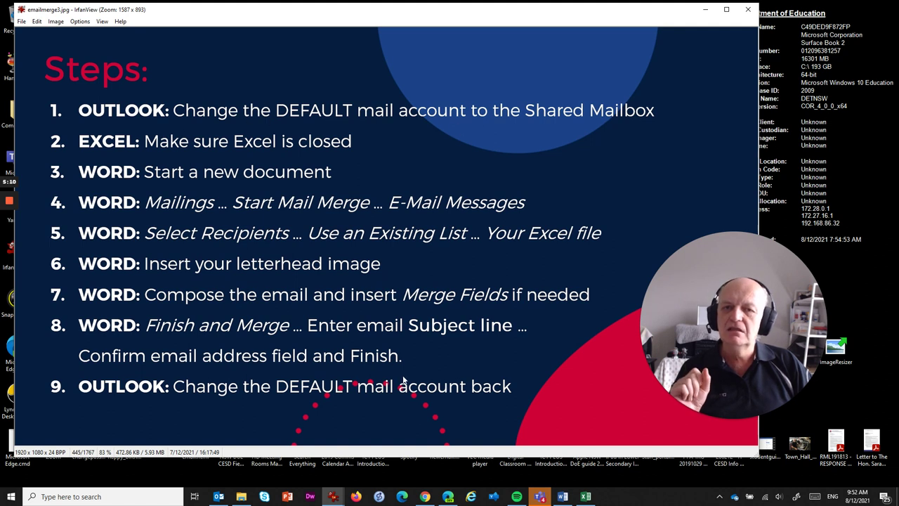
pyautogui.click(218, 497)
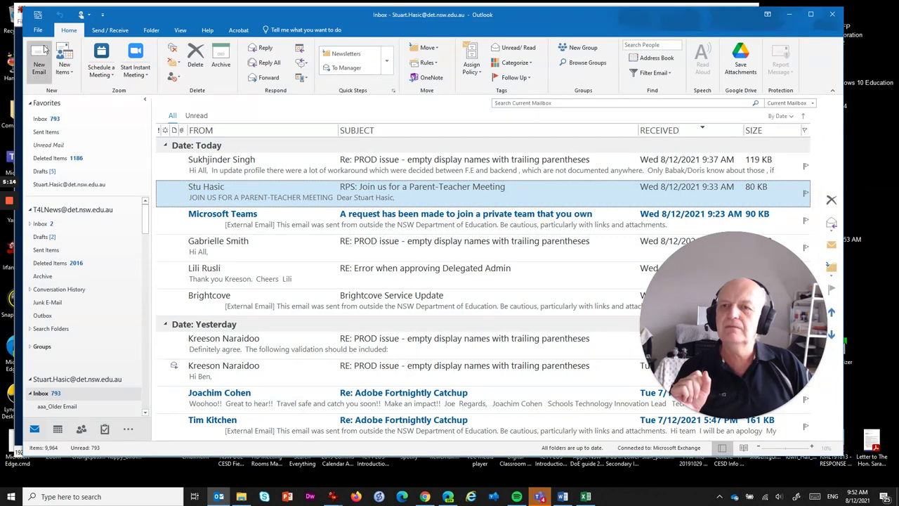
pyautogui.click(38, 31)
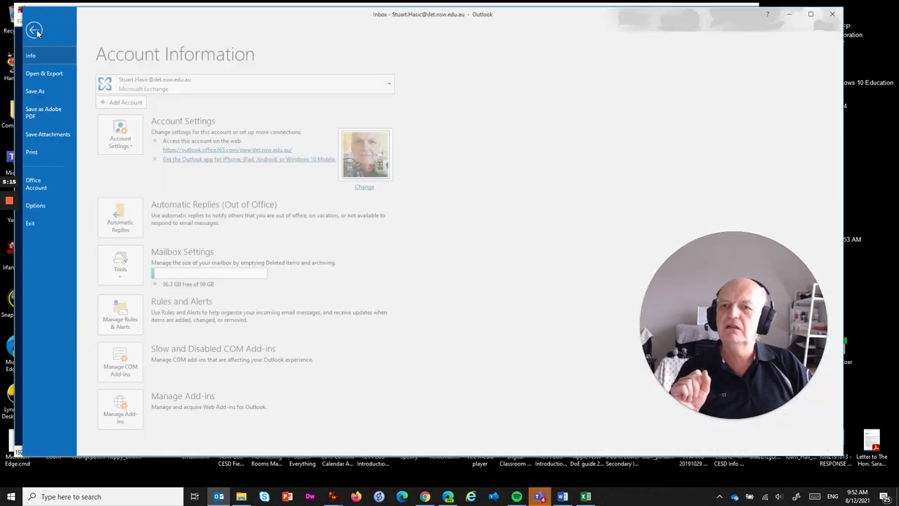
pyautogui.click(137, 139)
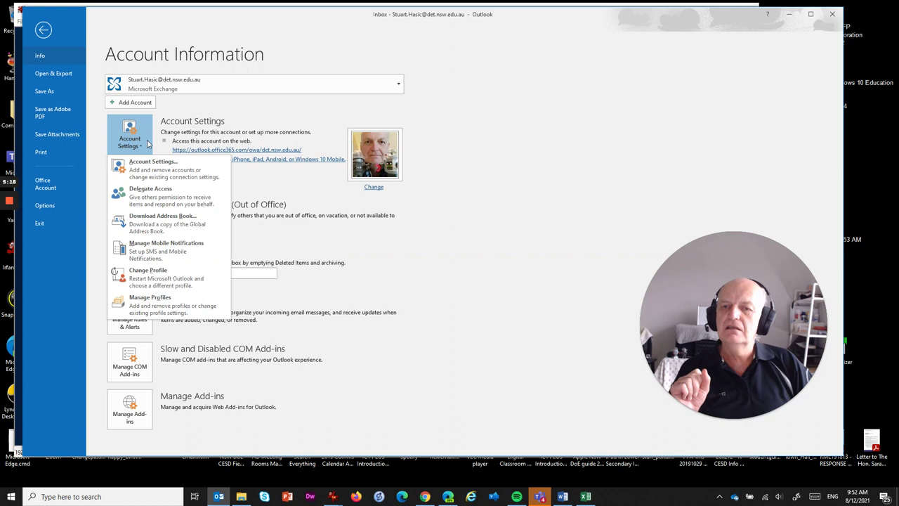
pyautogui.click(157, 172)
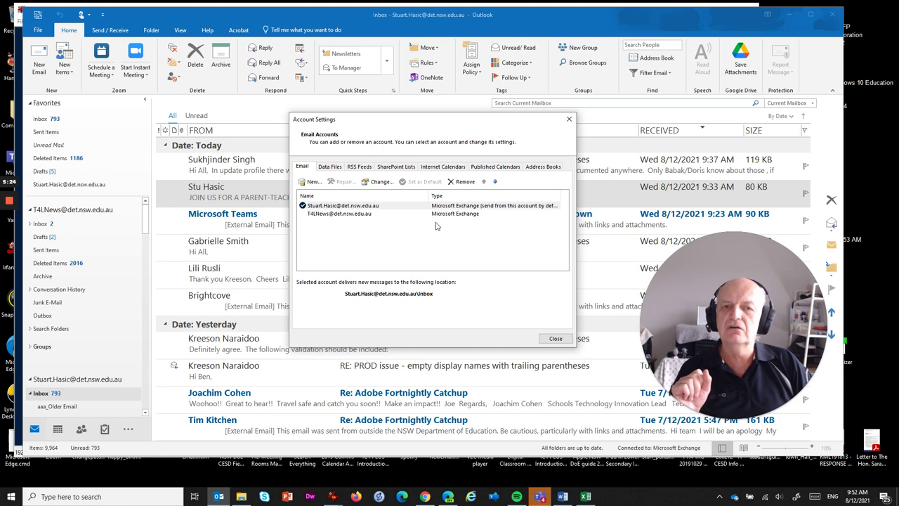
pyautogui.click(324, 213)
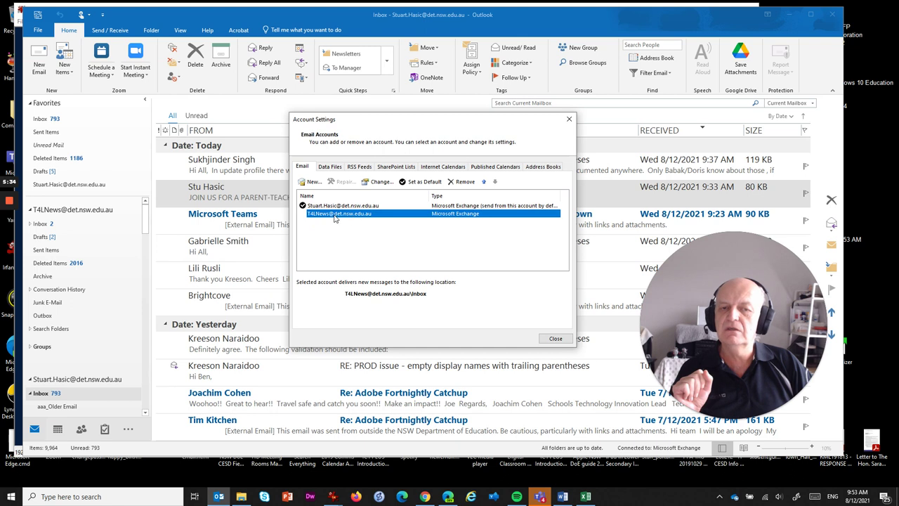
pyautogui.click(428, 184)
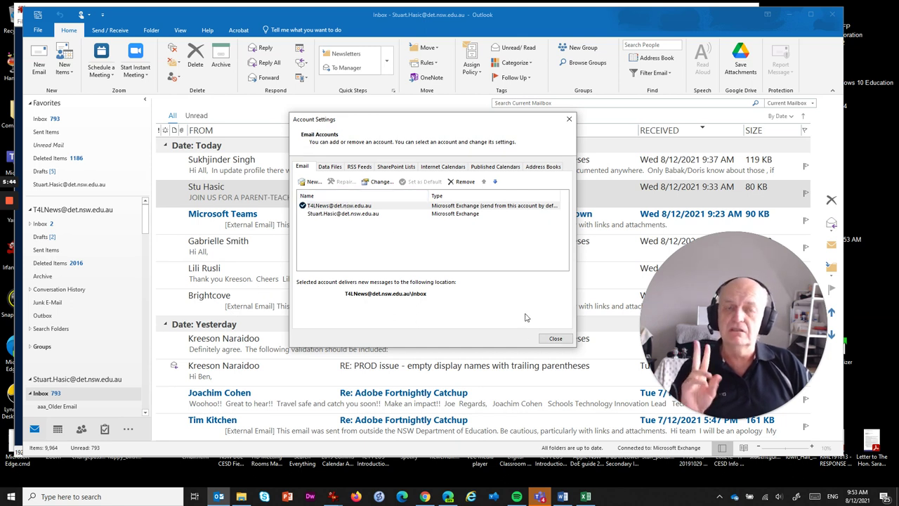
pyautogui.click(553, 339)
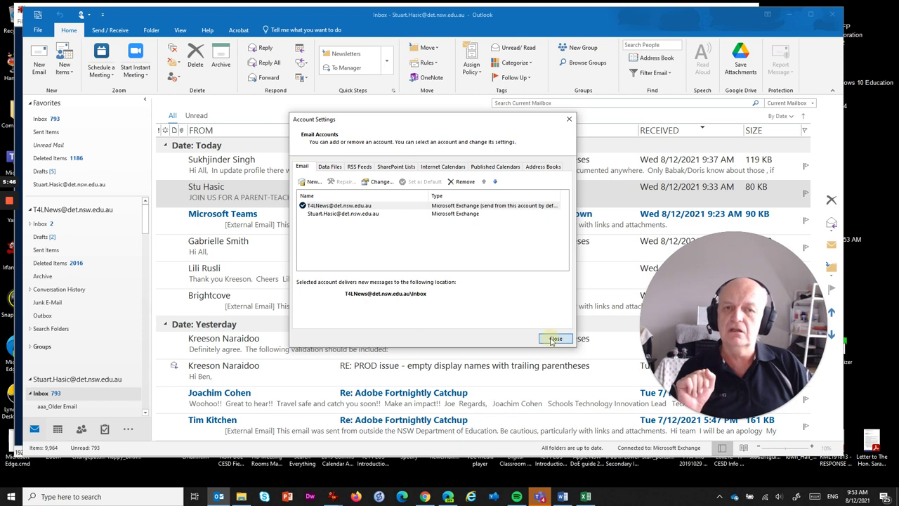
# Enable "Always use the default account when composing new messages" in Outlook's Mail options and minimize the program
pyautogui.click(38, 31)
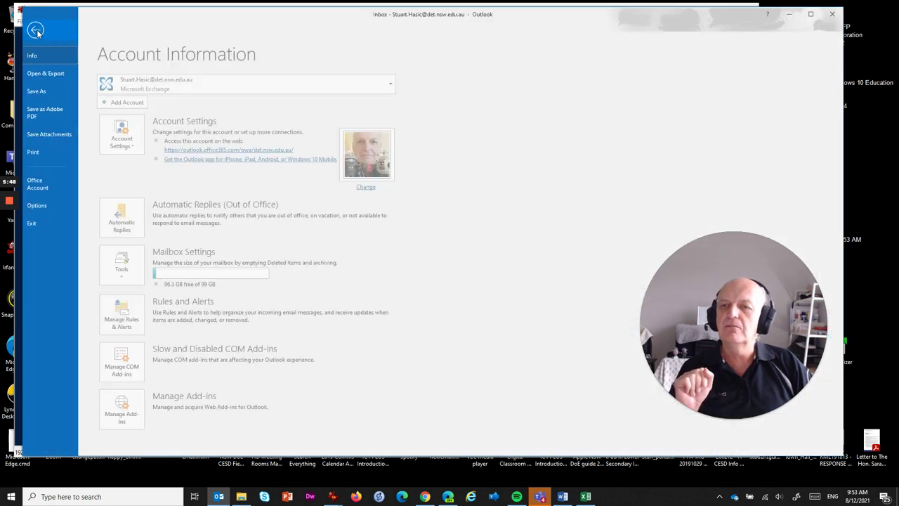
pyautogui.click(45, 206)
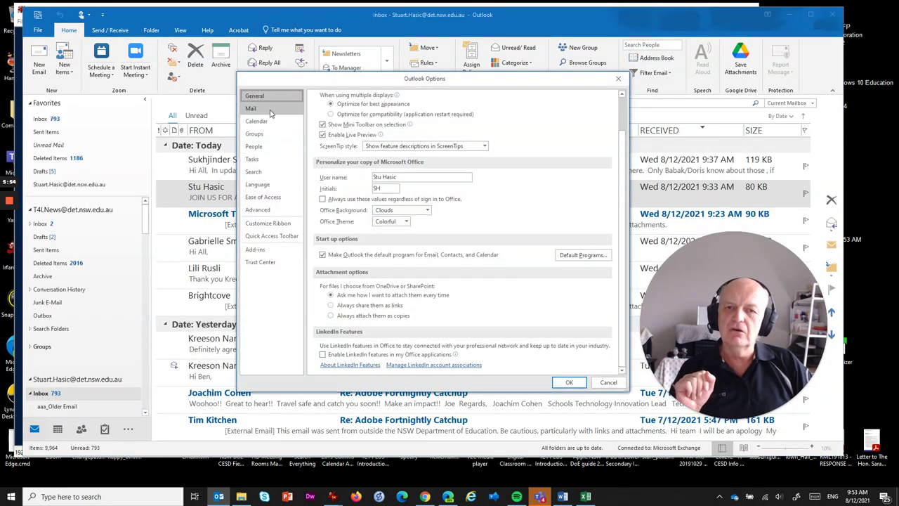
pyautogui.click(251, 110)
pyautogui.scroll(-6, 407, 176)
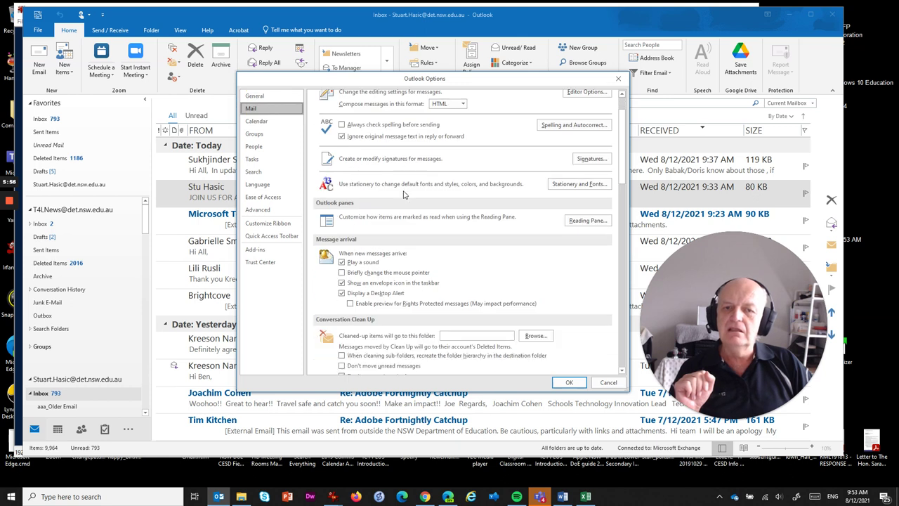
pyautogui.scroll(-10, 402, 206)
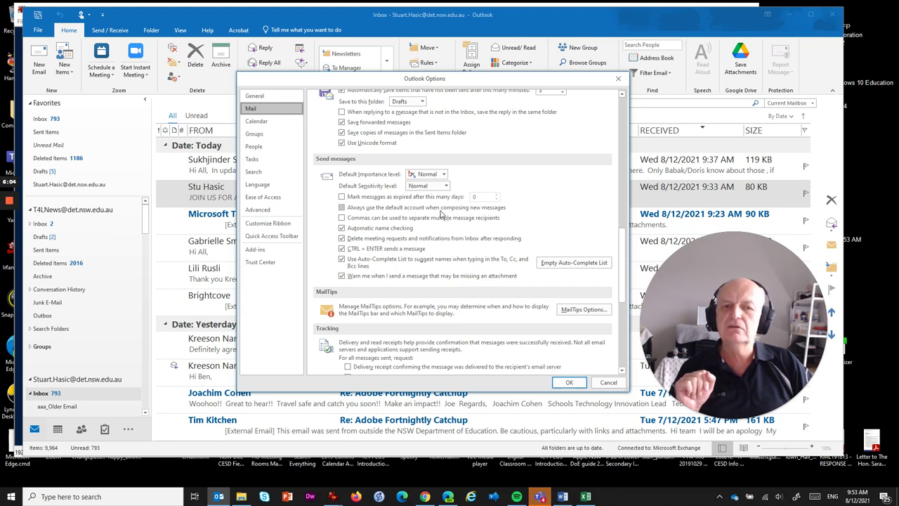
pyautogui.click(342, 208)
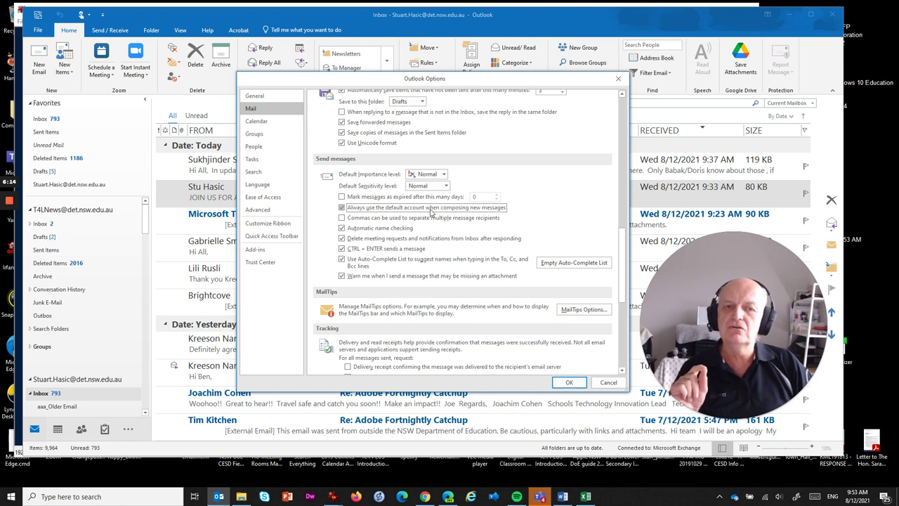
pyautogui.click(569, 383)
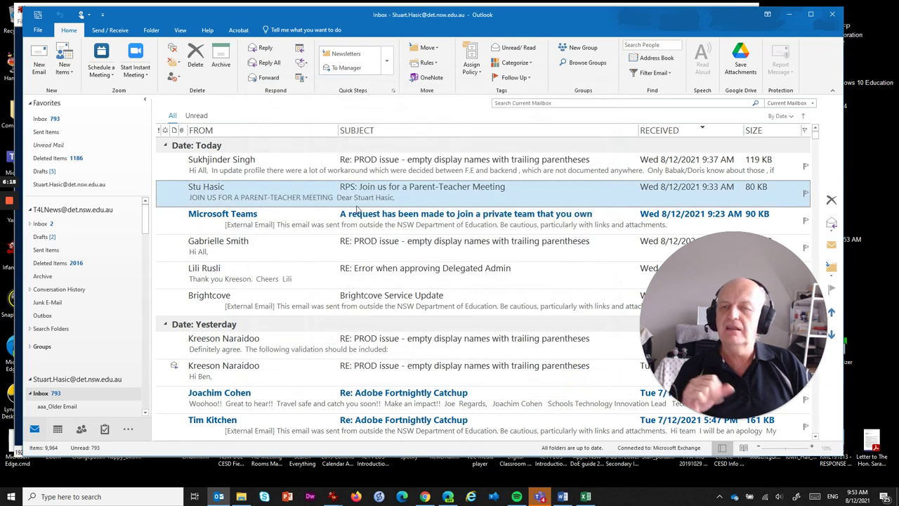
pyautogui.click(789, 14)
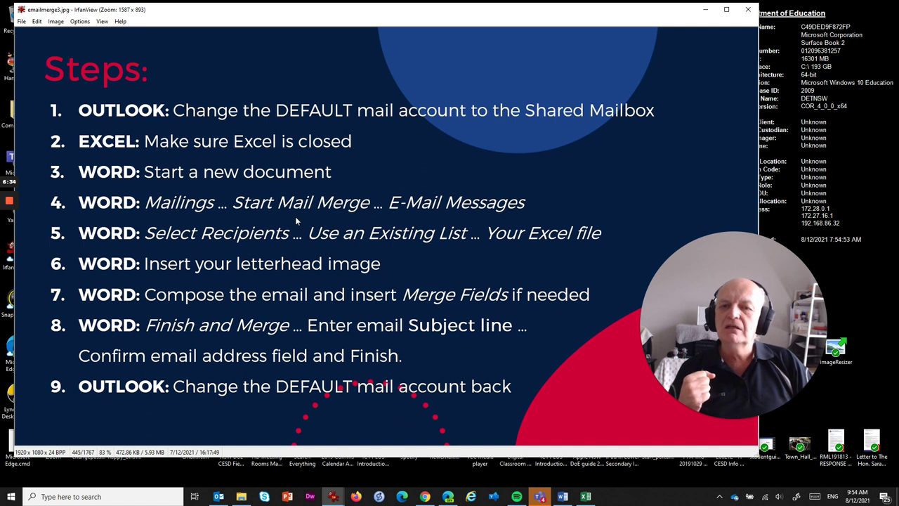
# Close Parent Emails.xlsx in Excel and switch to the Word document containing the parent-teacher meeting email
pyautogui.click(586, 496)
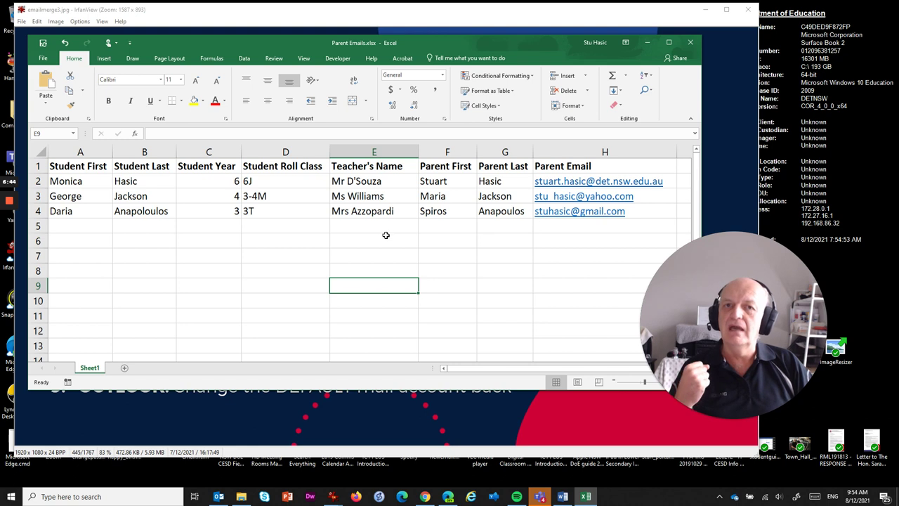
pyautogui.click(691, 43)
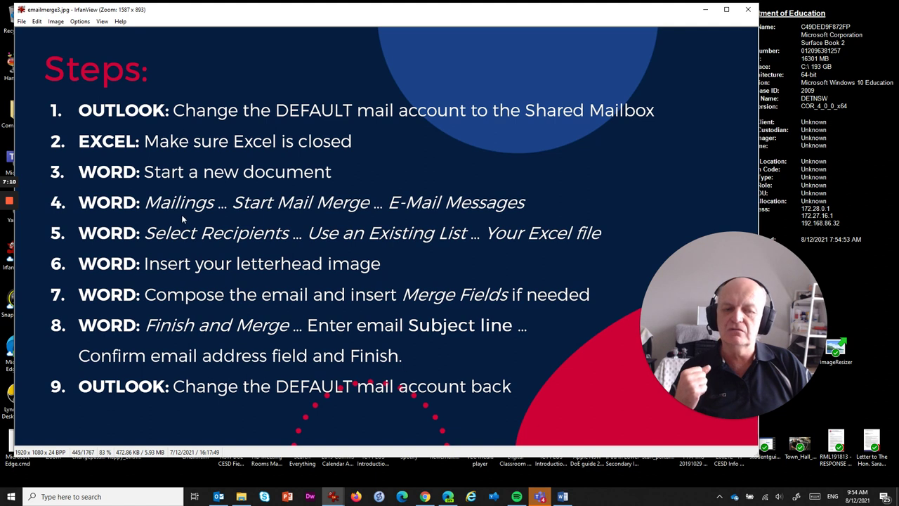
pyautogui.click(563, 496)
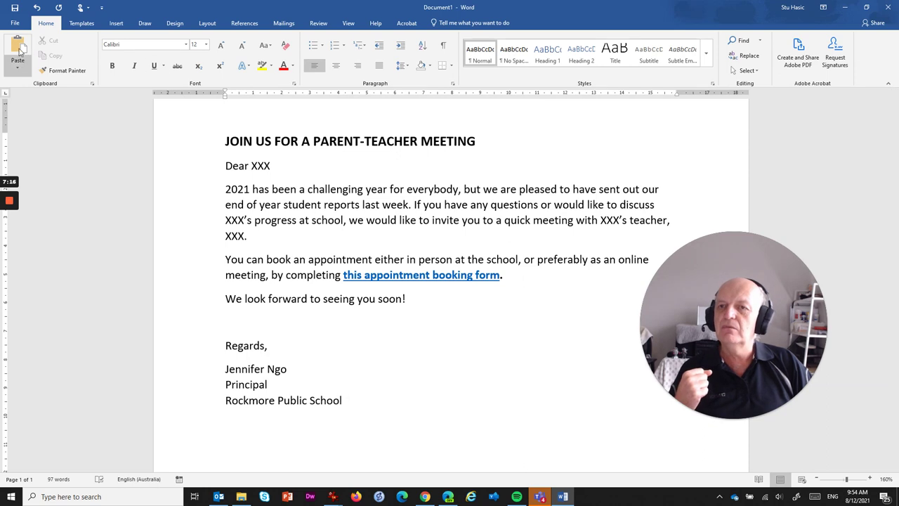
# Create a new blank document and start an e-mail messages mail merge in it
pyautogui.click(17, 23)
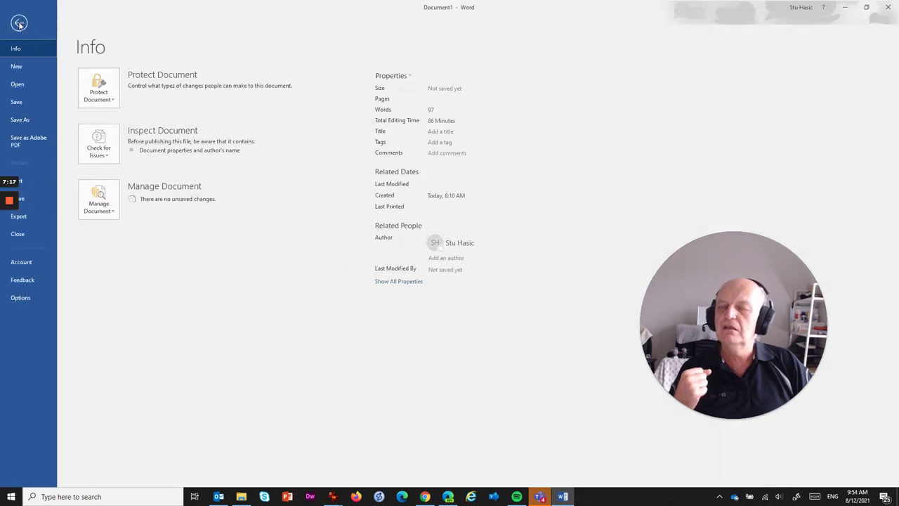
pyautogui.click(17, 66)
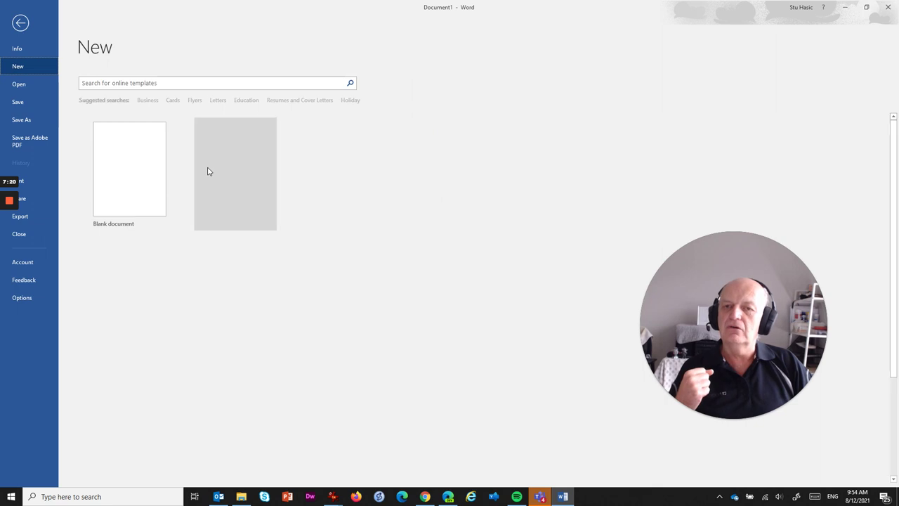
pyautogui.click(135, 170)
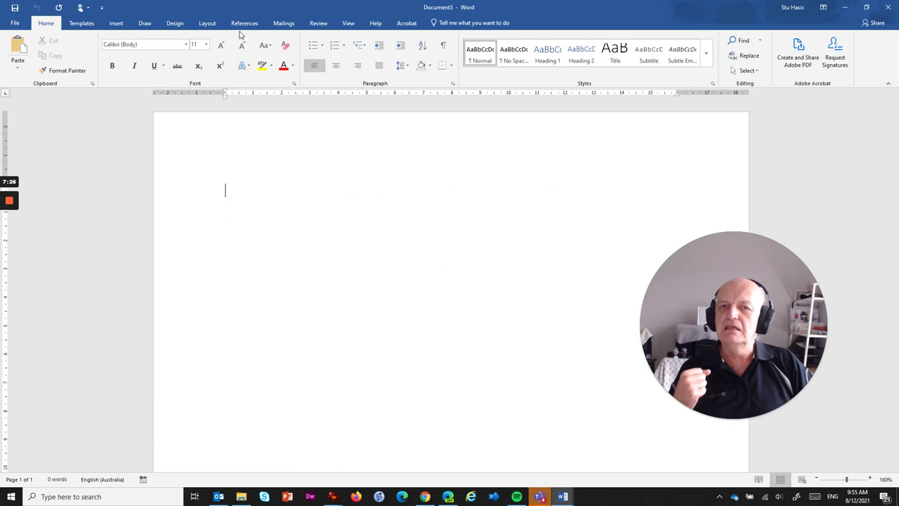
pyautogui.click(284, 24)
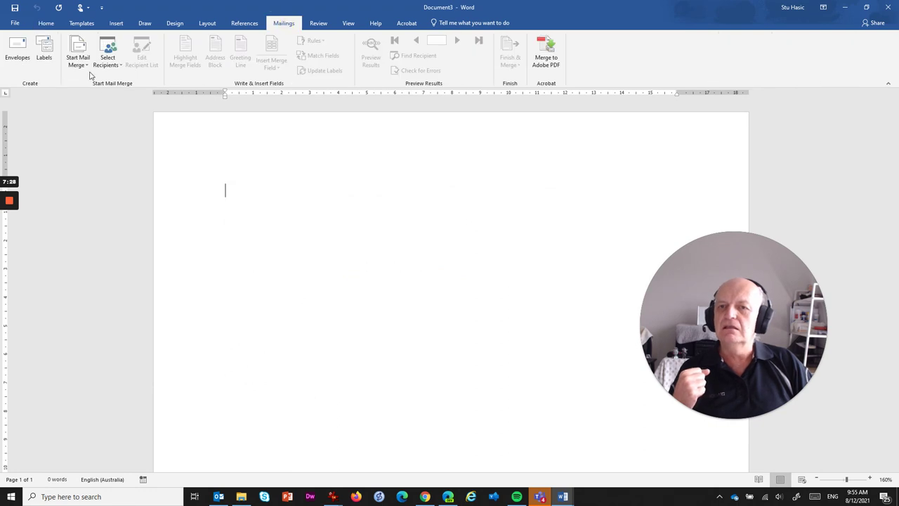
pyautogui.click(78, 62)
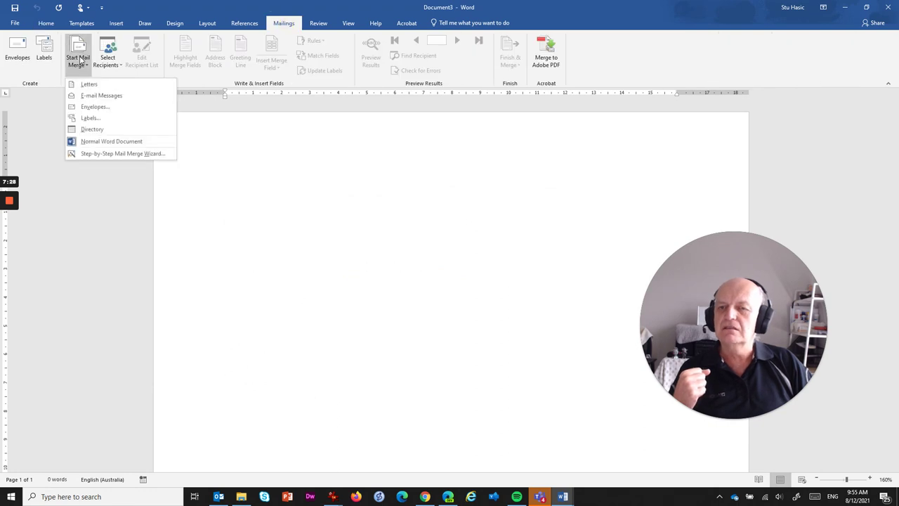
pyautogui.click(111, 96)
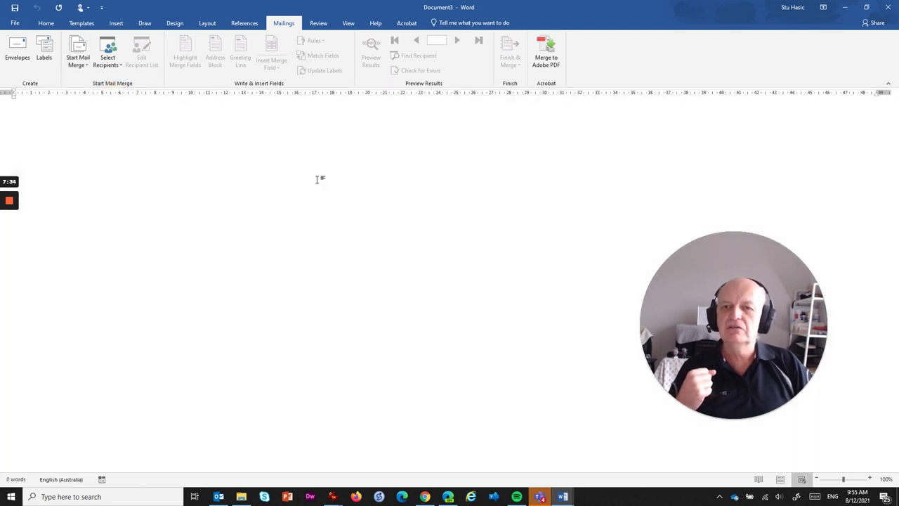
# Use Sheet1$ of the existing list Parent Emails.xlsx as the merge recipients, and check the recipient list's columns
pyautogui.click(113, 66)
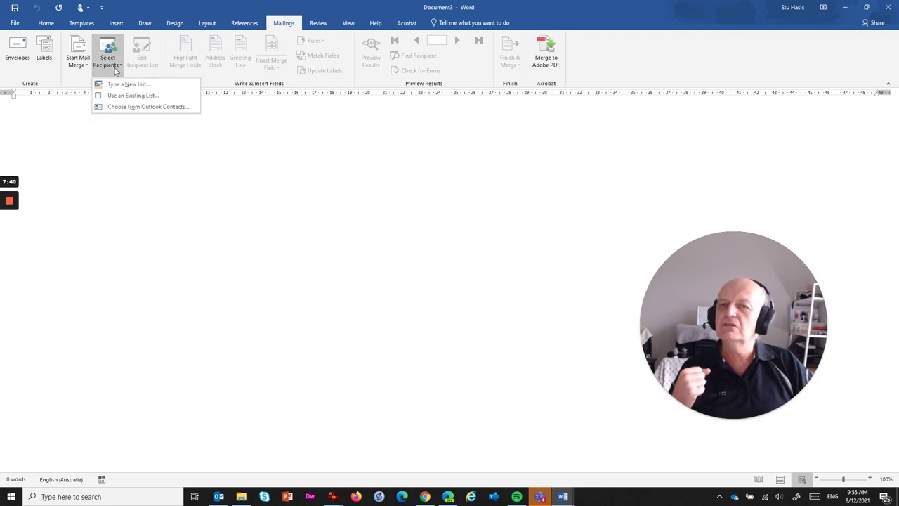
pyautogui.click(145, 96)
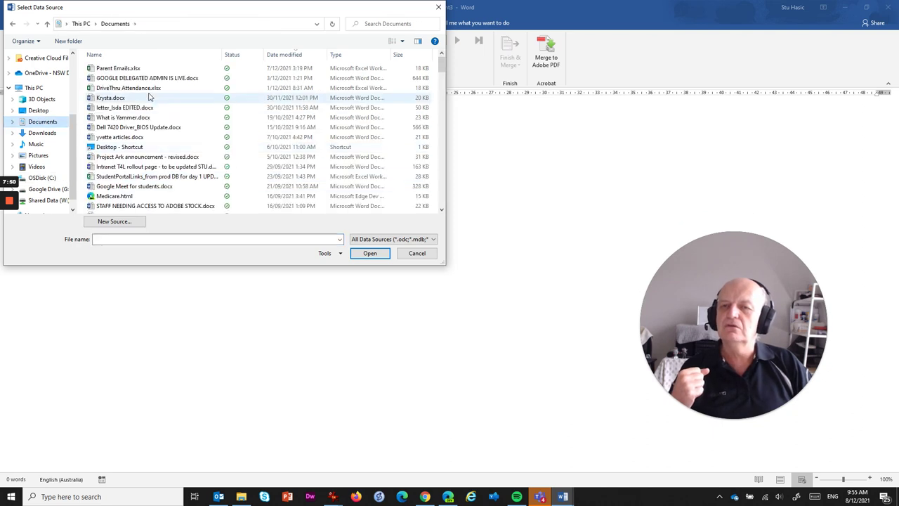
pyautogui.doubleClick(119, 69)
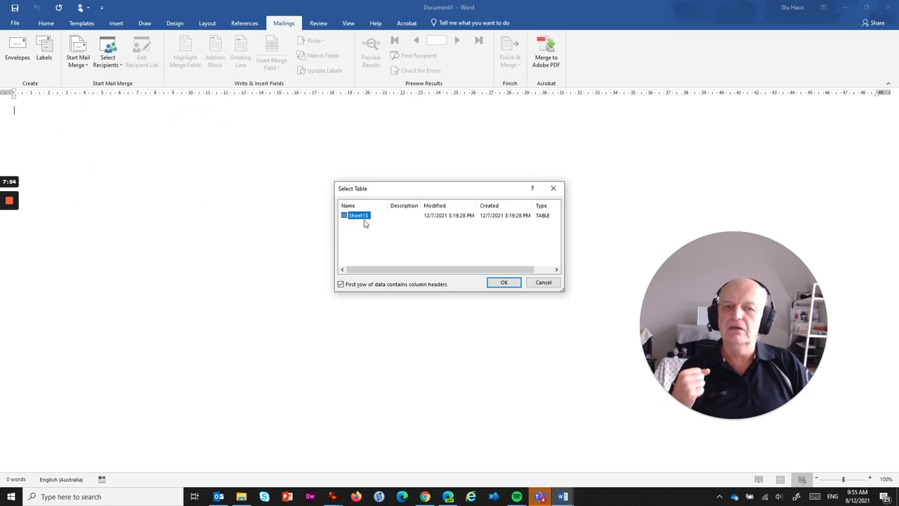
pyautogui.click(512, 285)
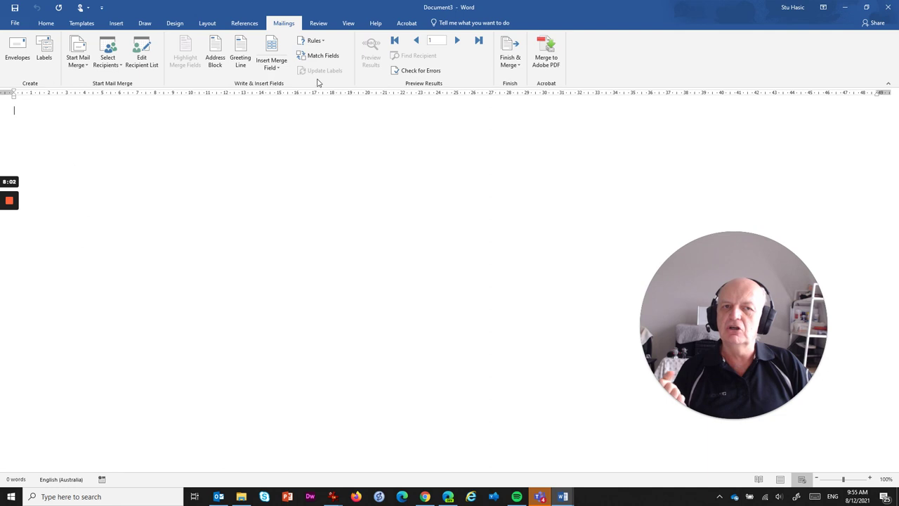
pyautogui.click(142, 52)
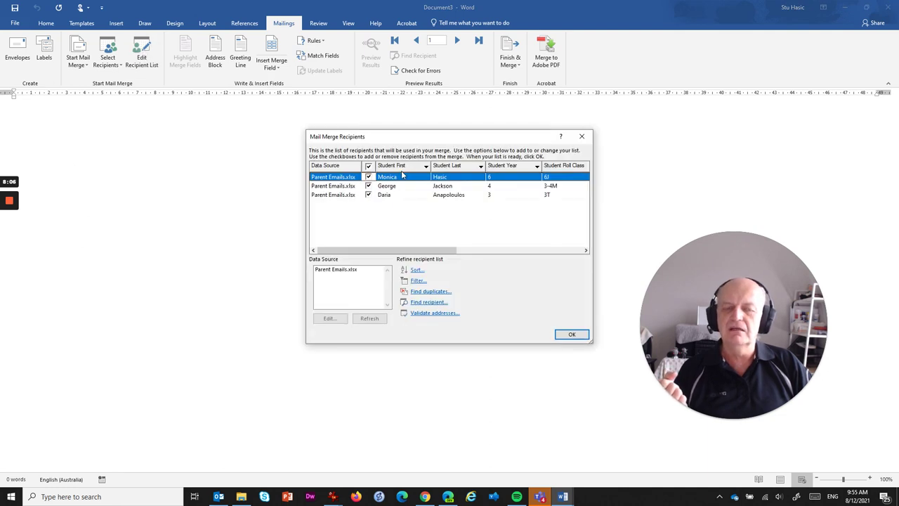
pyautogui.moveTo(404, 249); pyautogui.dragTo(574, 257)
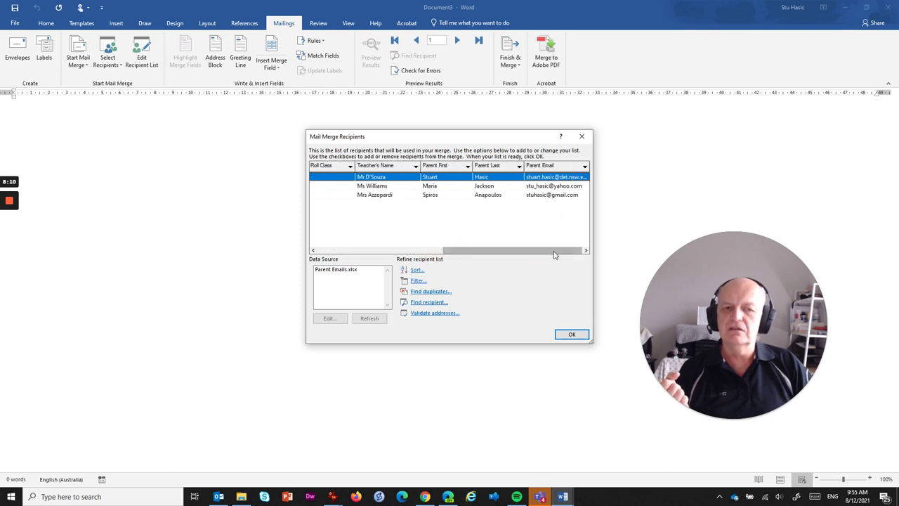
pyautogui.click(581, 136)
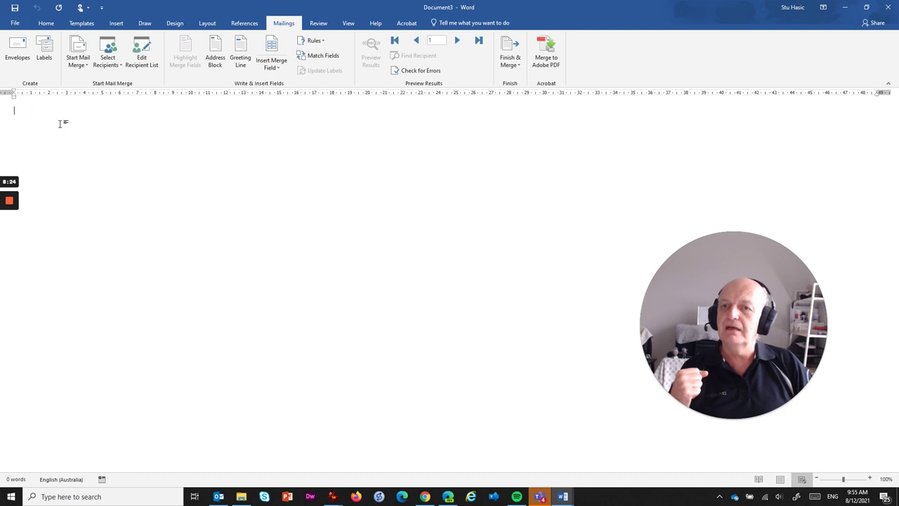
# Insert the RockmorePSbanner.jpg picture at the start of the document and shrink it to about 28.8 cm wide
pyautogui.click(117, 23)
pyautogui.click(110, 53)
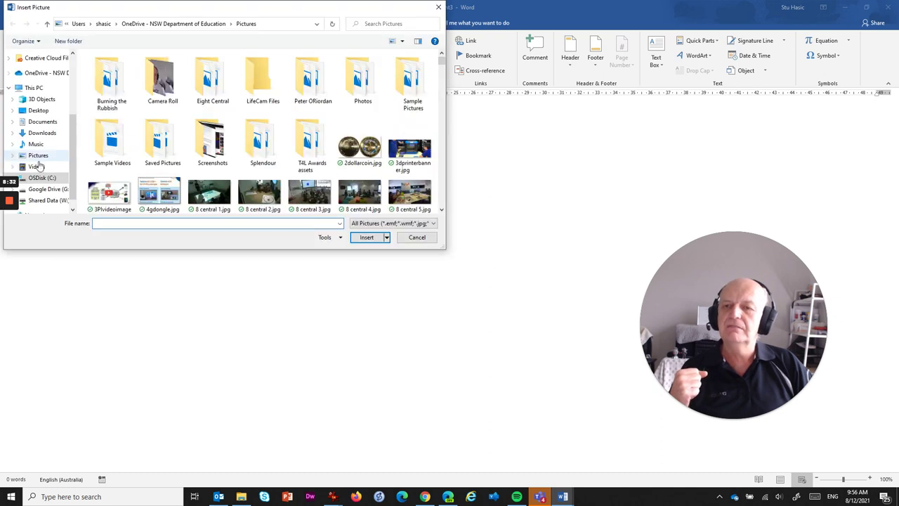
pyautogui.click(116, 224)
pyautogui.write('rockmorePSbanner.jpg')
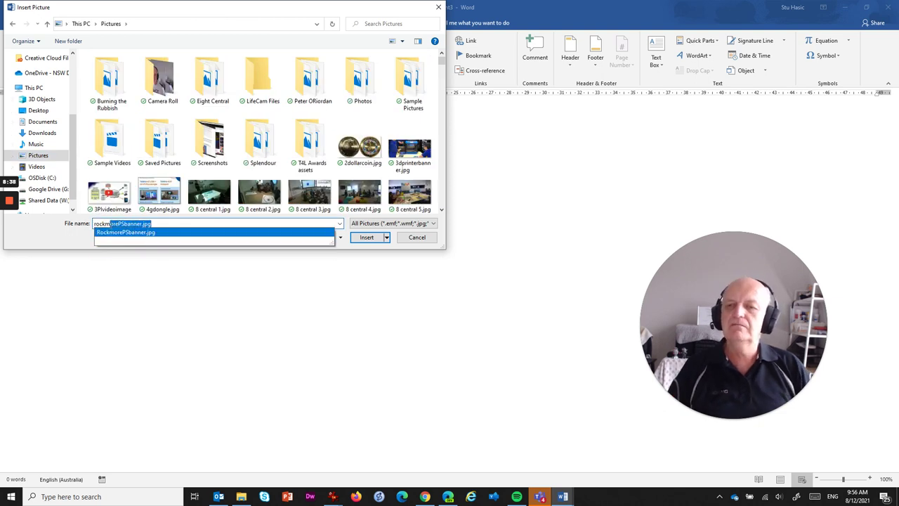
pyautogui.click(366, 238)
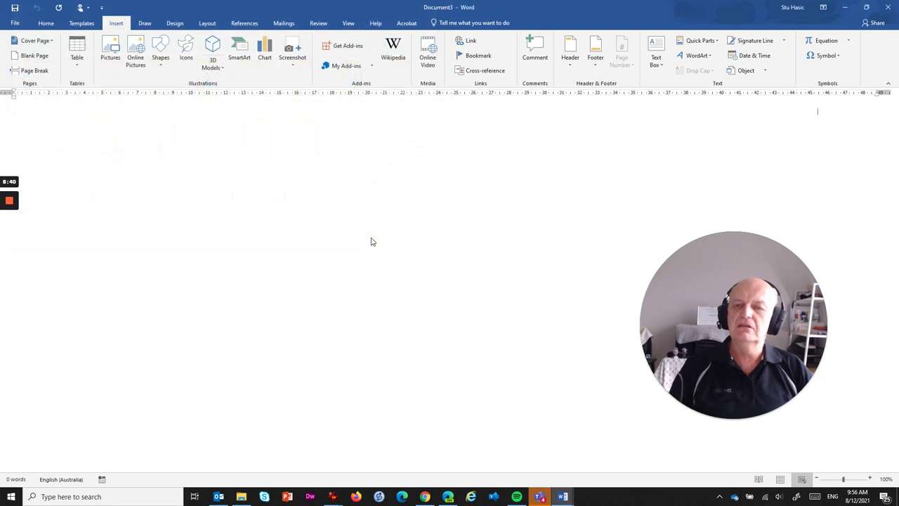
pyautogui.moveTo(855, 246); pyautogui.dragTo(478, 195)
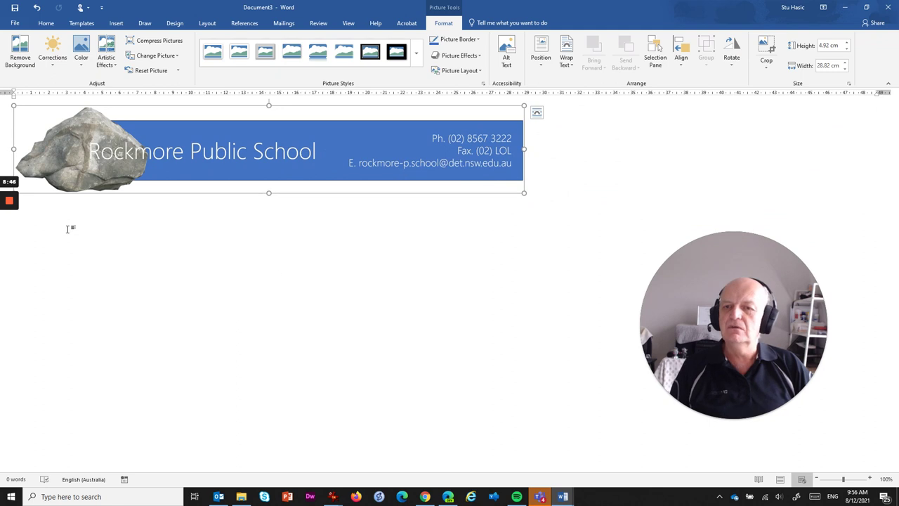
pyautogui.click(567, 183)
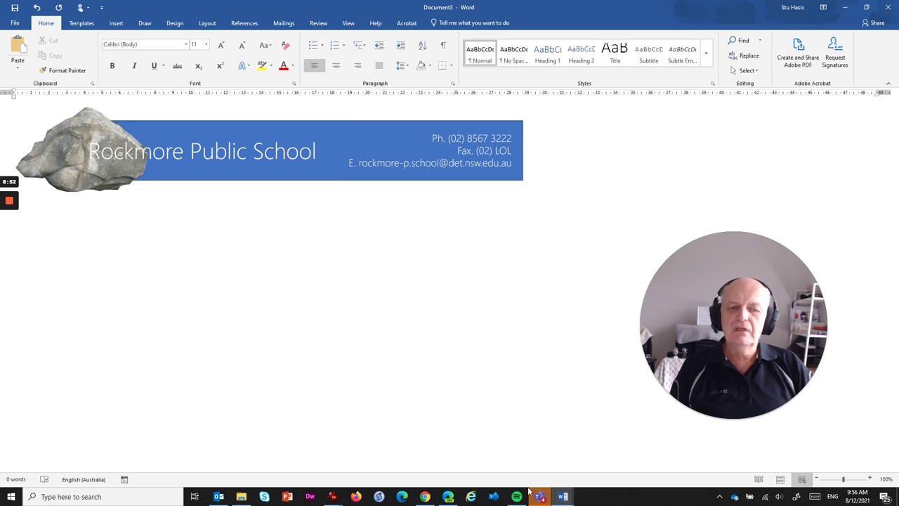
# Copy the whole parent-teacher meeting text from Document1 and paste it below the banner in the merge document
pyautogui.moveTo(562, 497)
pyautogui.click(510, 463)
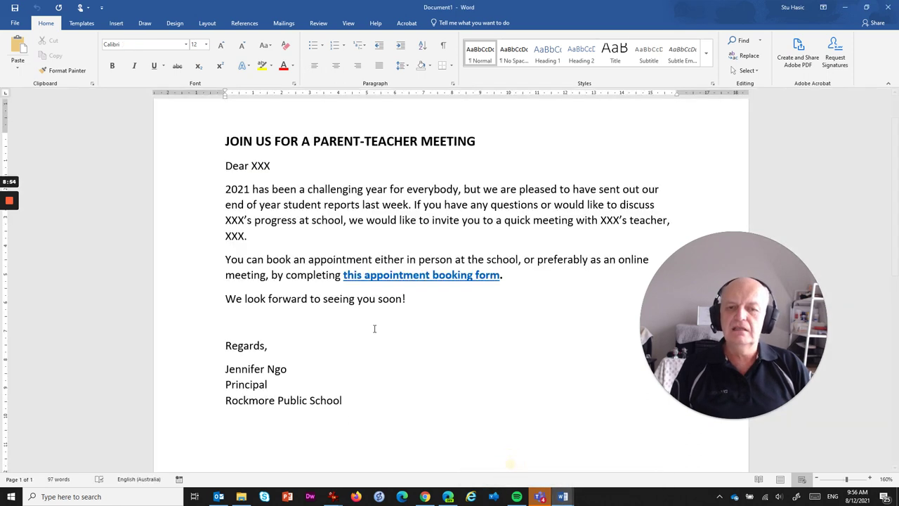
pyautogui.moveTo(347, 400); pyautogui.dragTo(213, 137)
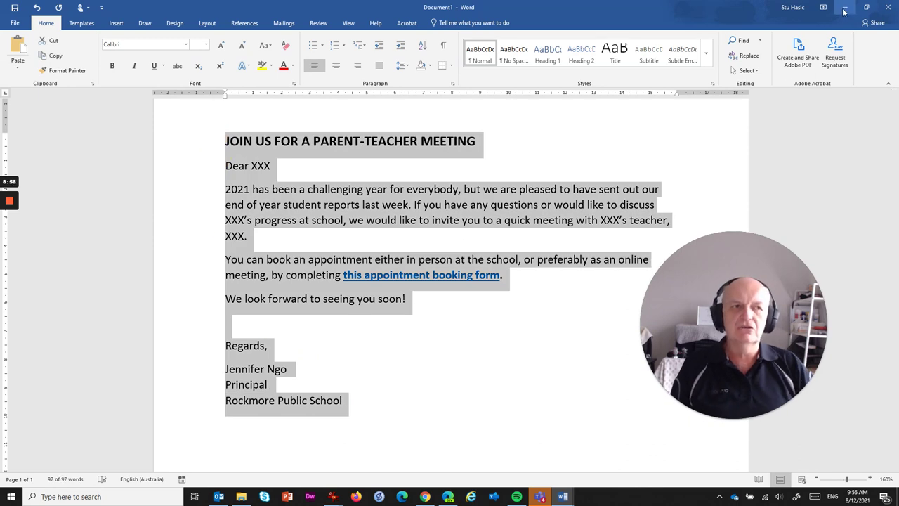
pyautogui.click(844, 8)
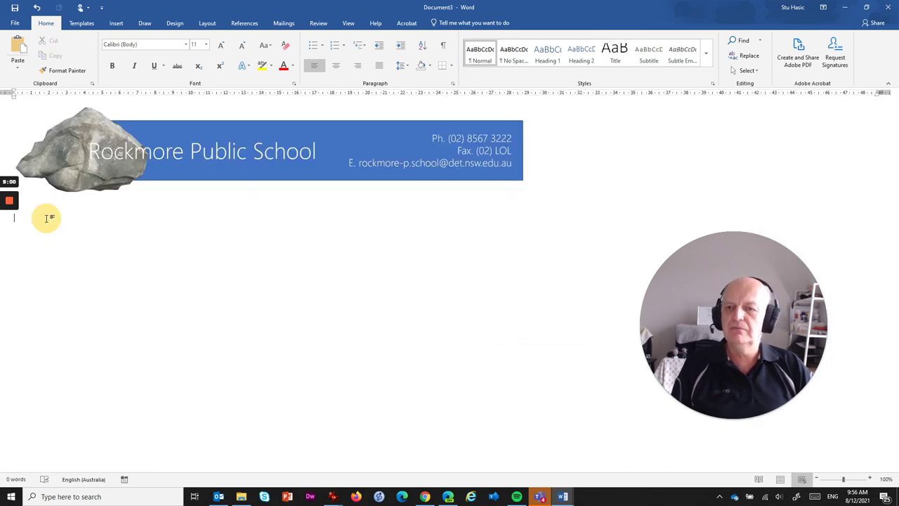
pyautogui.hotkey('ctrl', 'v')
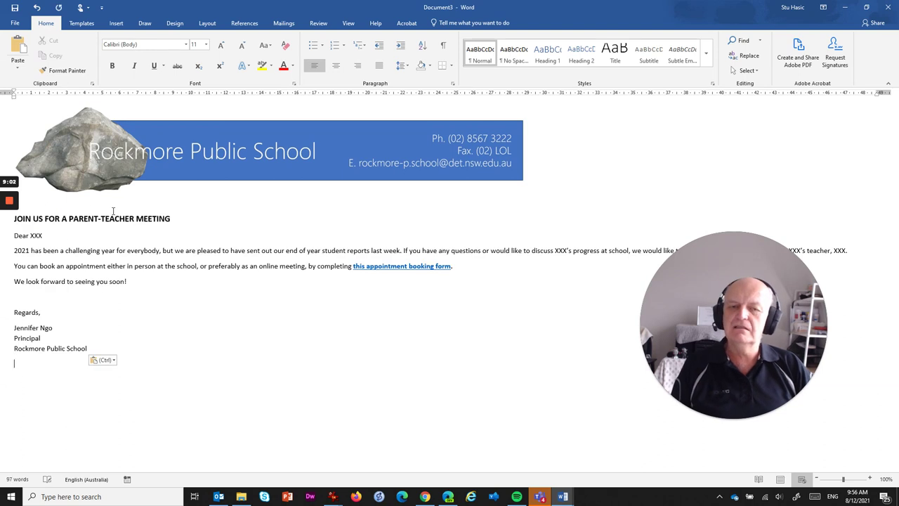
pyautogui.hotkey('ctrl', 'a')
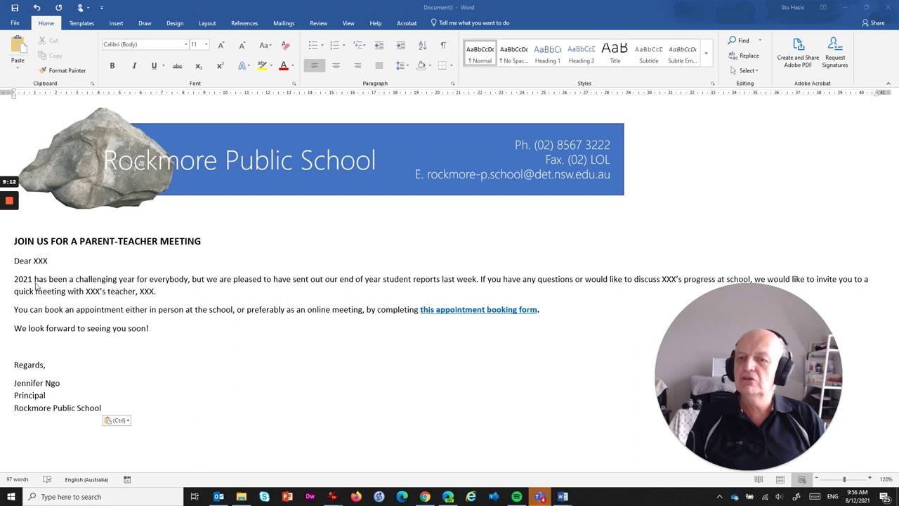
# Replace the XXX after "Dear" with the Parent_First and Parent_Last merge fields, followed by a comma
pyautogui.doubleClick(40, 260)
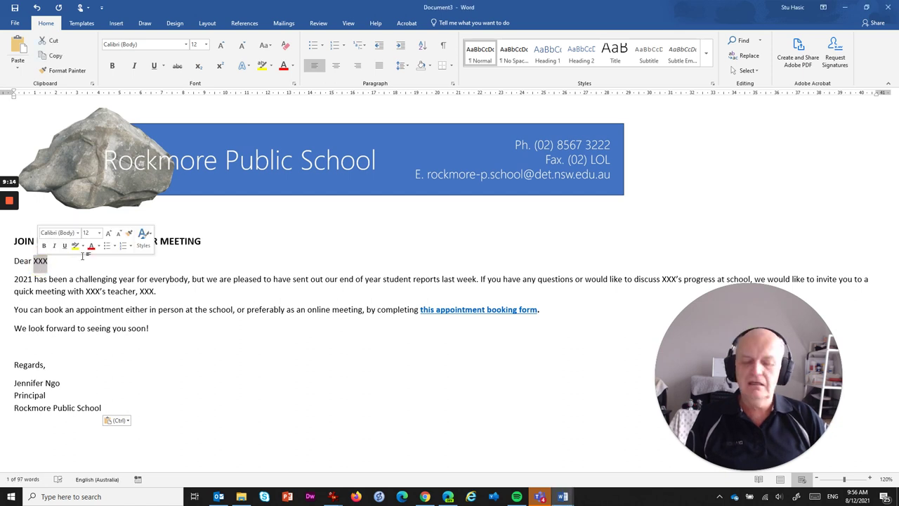
pyautogui.press('BackSpace')
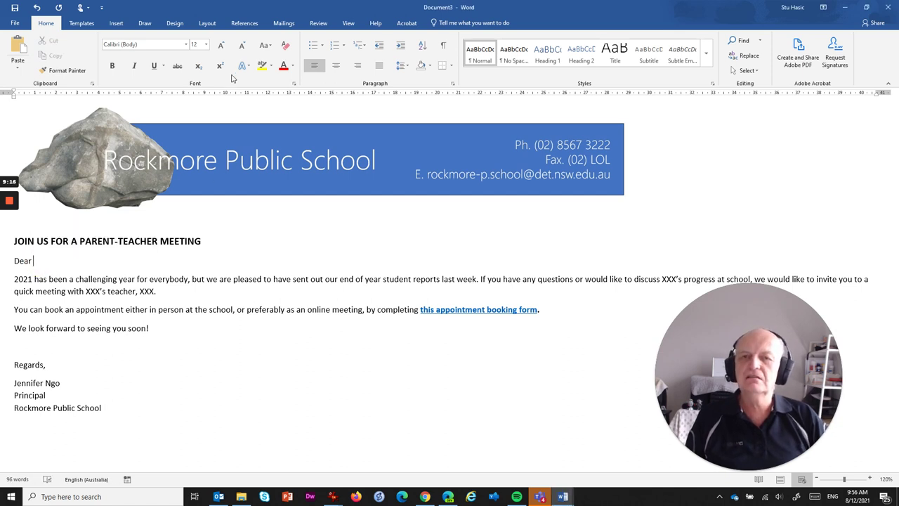
pyautogui.click(282, 23)
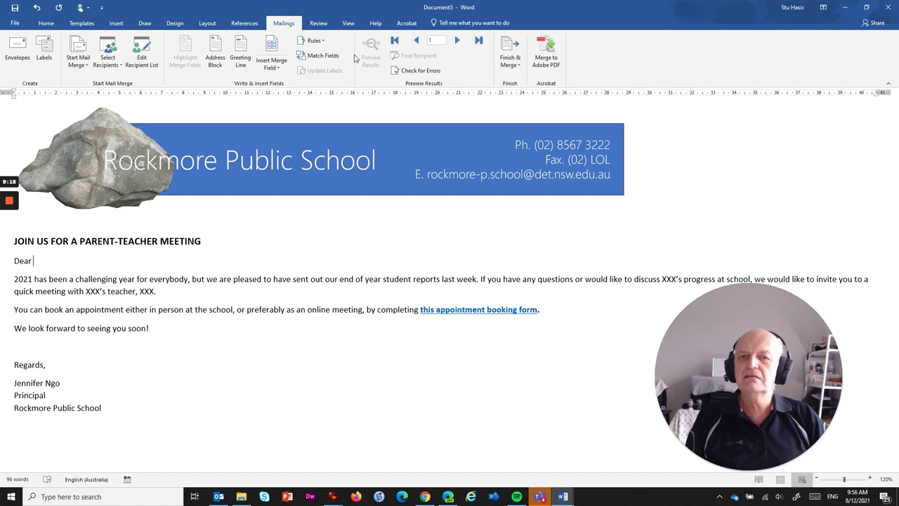
pyautogui.click(271, 65)
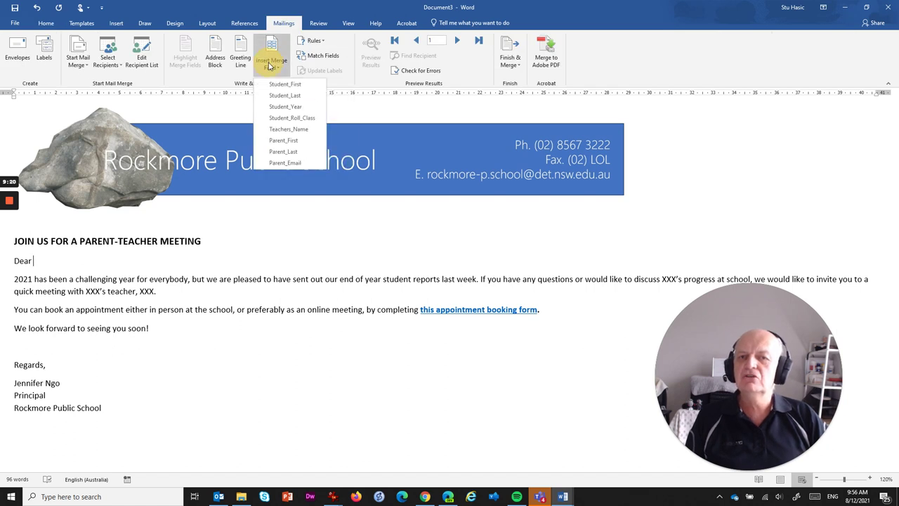
pyautogui.click(287, 143)
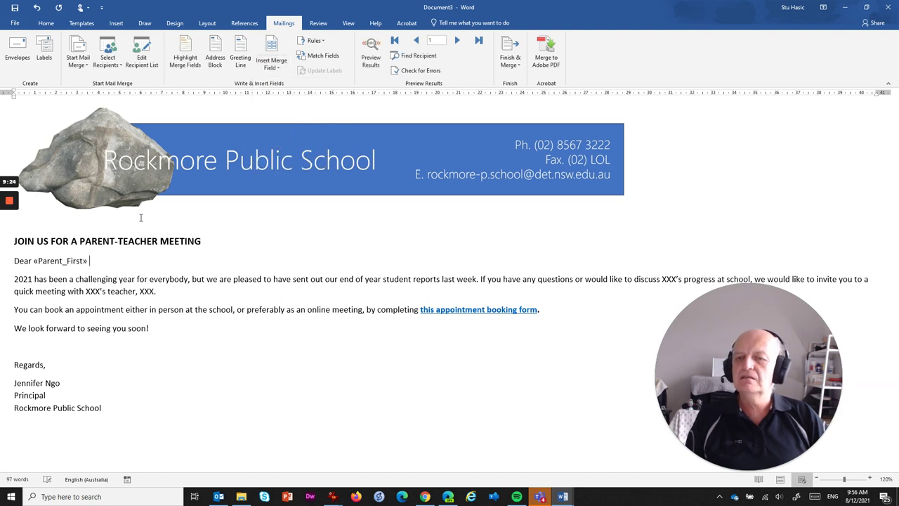
pyautogui.click(270, 65)
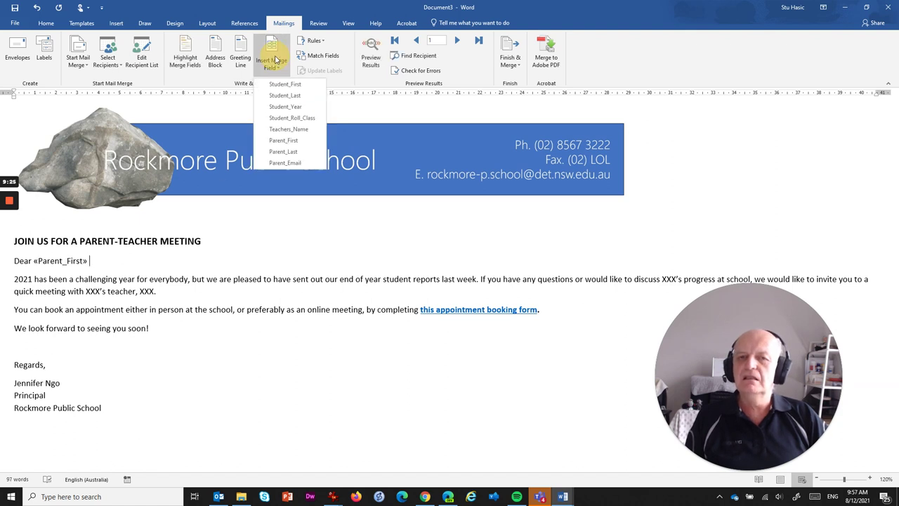
pyautogui.click(283, 152)
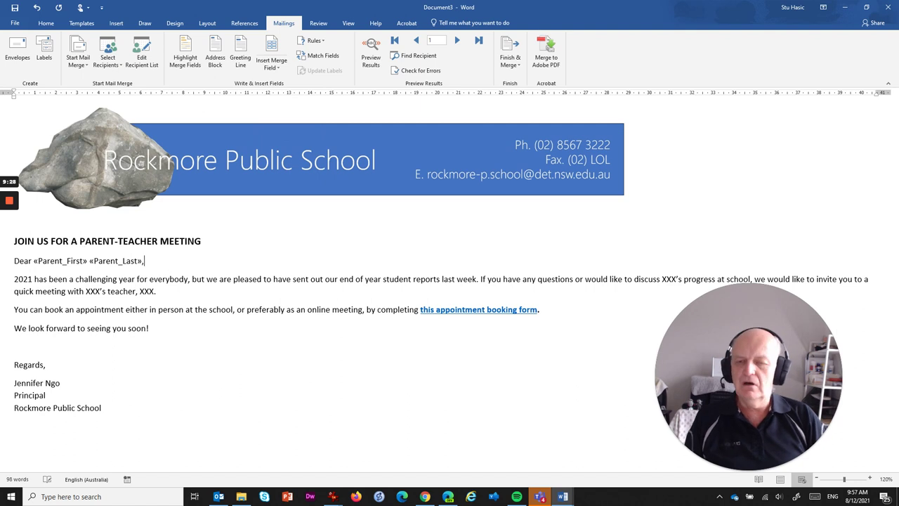
pyautogui.write(',')
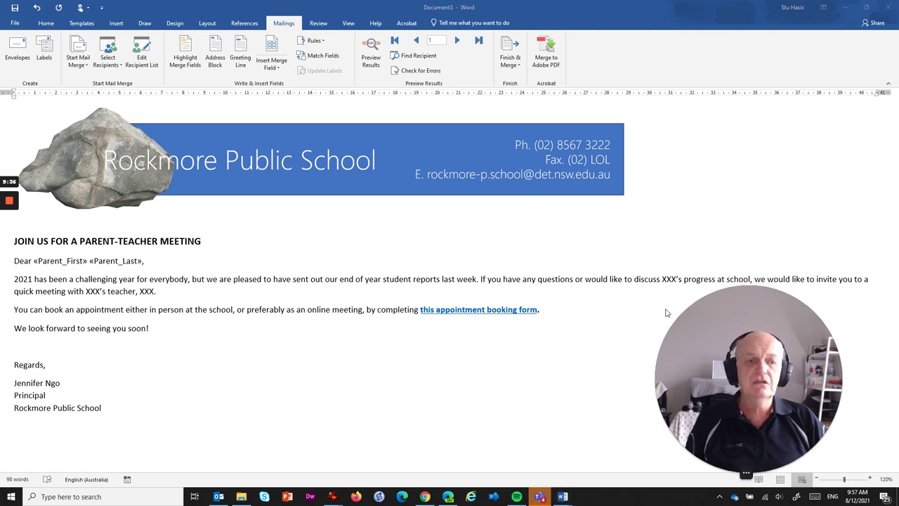
# Replace the XXX before "'s progress at school" with the Student_First merge field
pyautogui.doubleClick(670, 278)
pyautogui.click(673, 279)
pyautogui.doubleClick(671, 279)
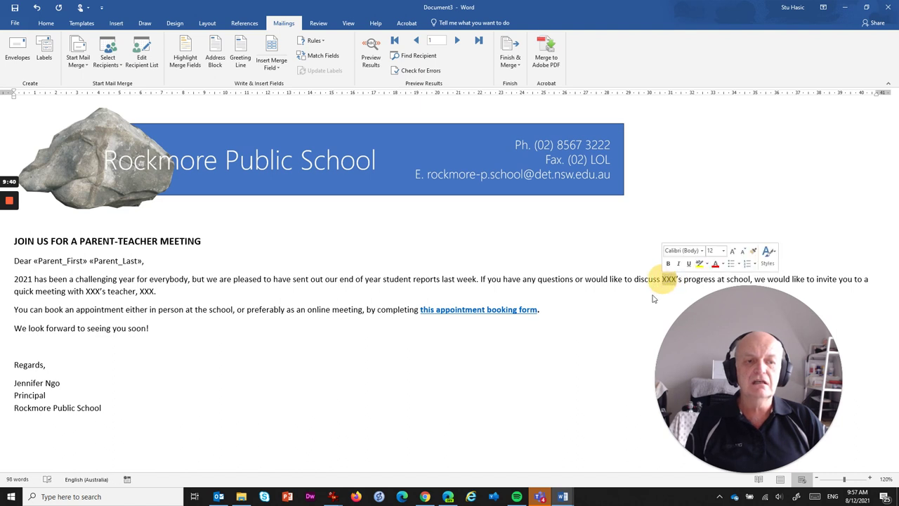
pyautogui.press('Delete')
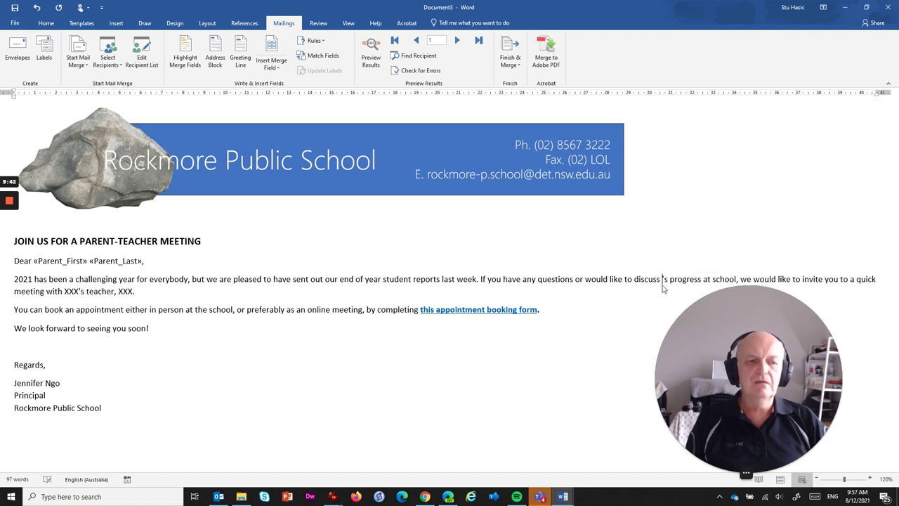
pyautogui.click(272, 63)
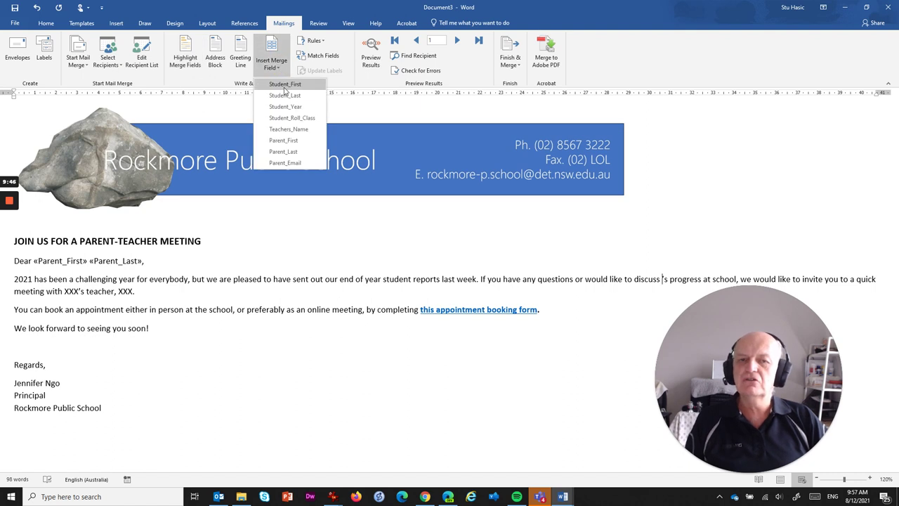
pyautogui.click(284, 85)
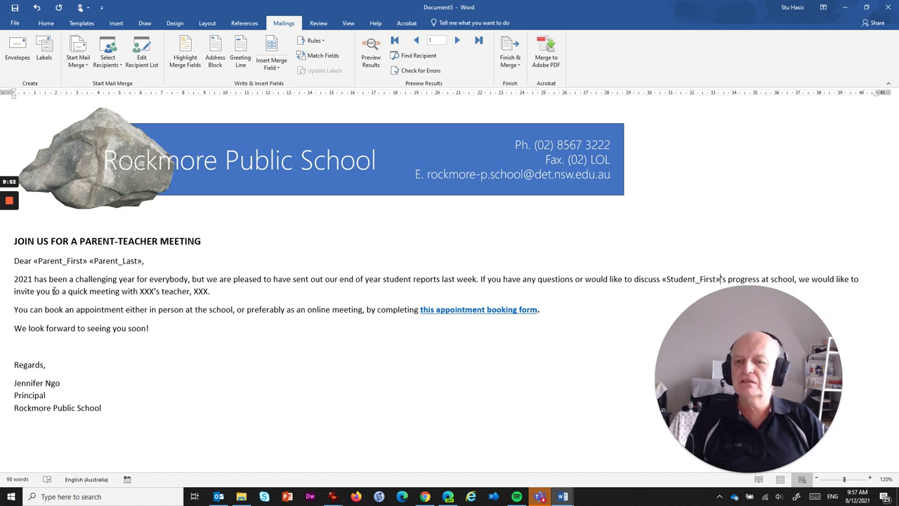
# Replace the XXX before "'s teacher" with the Student_First merge field, keeping the possessive ending
pyautogui.click(143, 291)
pyautogui.doubleClick(146, 292)
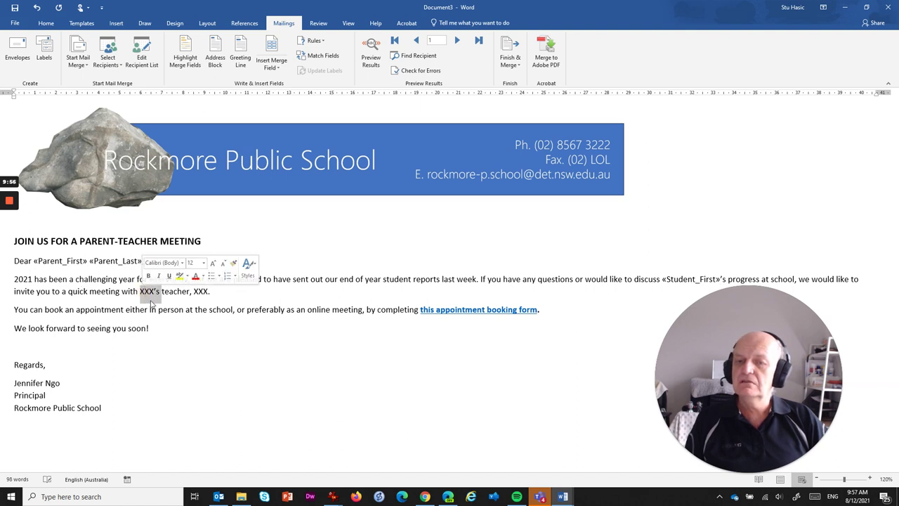
pyautogui.click(153, 300)
pyautogui.press('BackSpace')
pyautogui.press('BackSpace')
pyautogui.press('BackSpace')
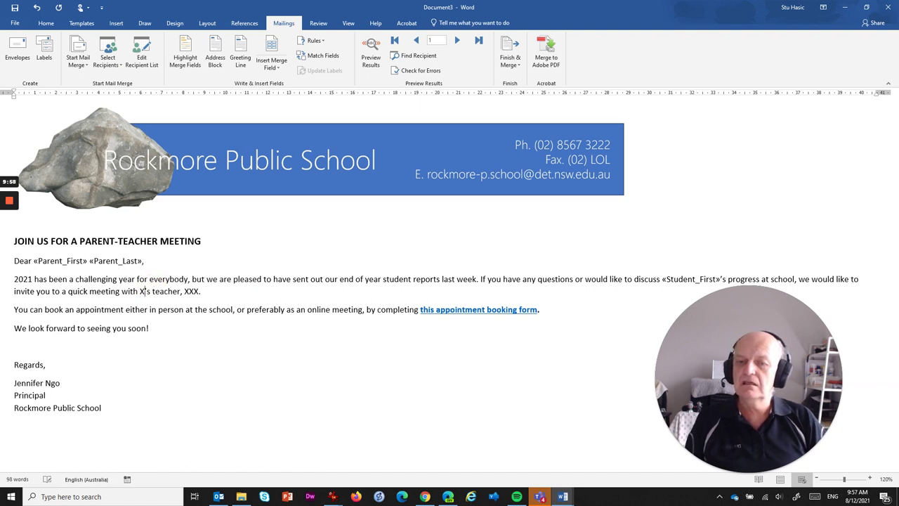
pyautogui.click(275, 61)
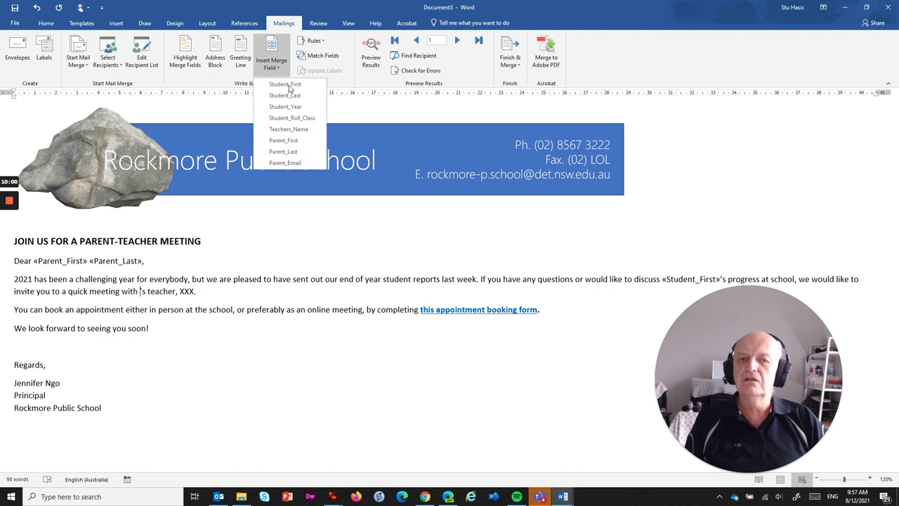
pyautogui.click(285, 82)
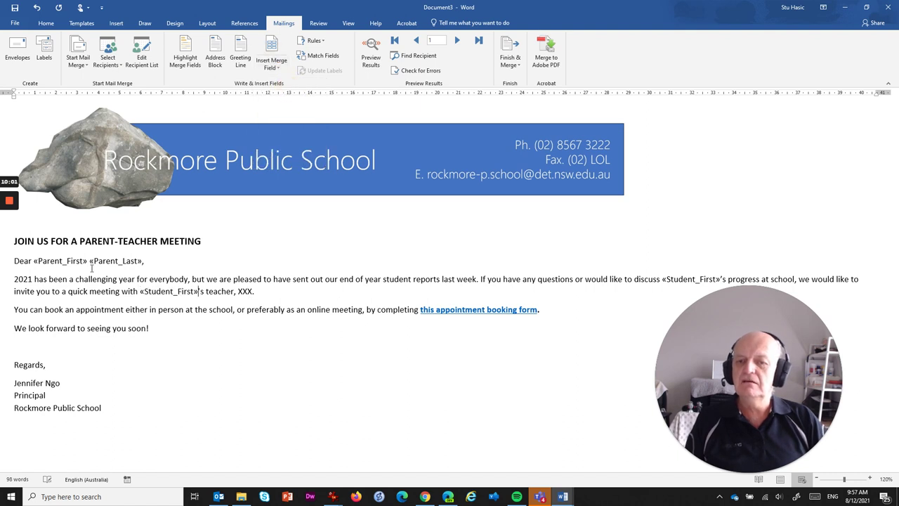
# Replace the XXX after "teacher," with the Teachers_Name merge field, and preview the merged letter through record 3 before turning the preview off
pyautogui.doubleClick(249, 291)
pyautogui.click(276, 69)
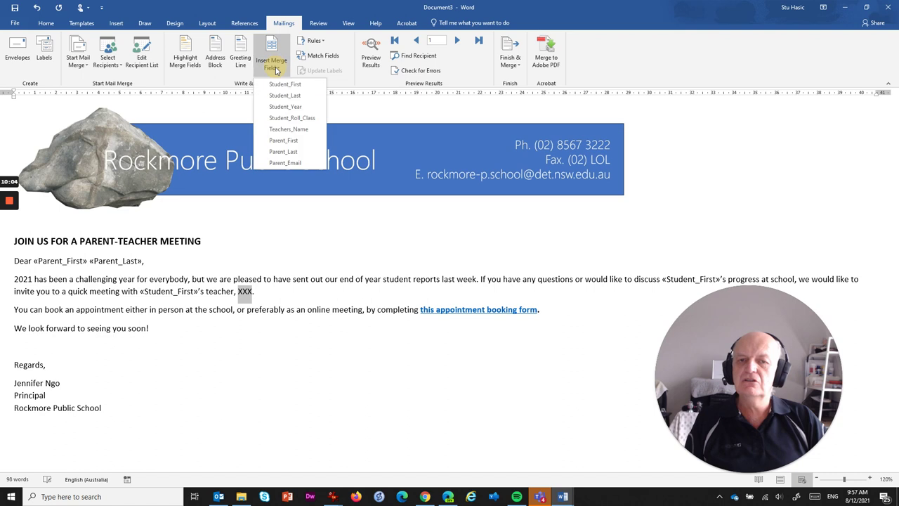
pyautogui.click(291, 130)
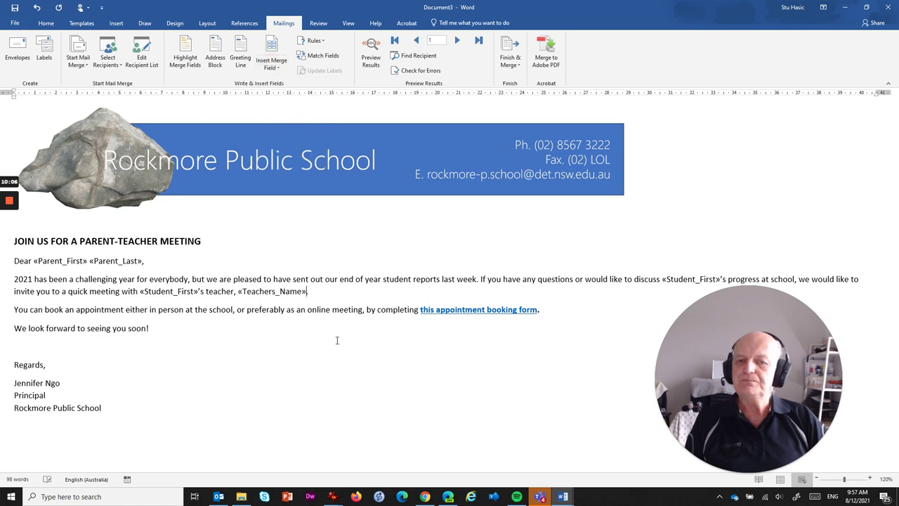
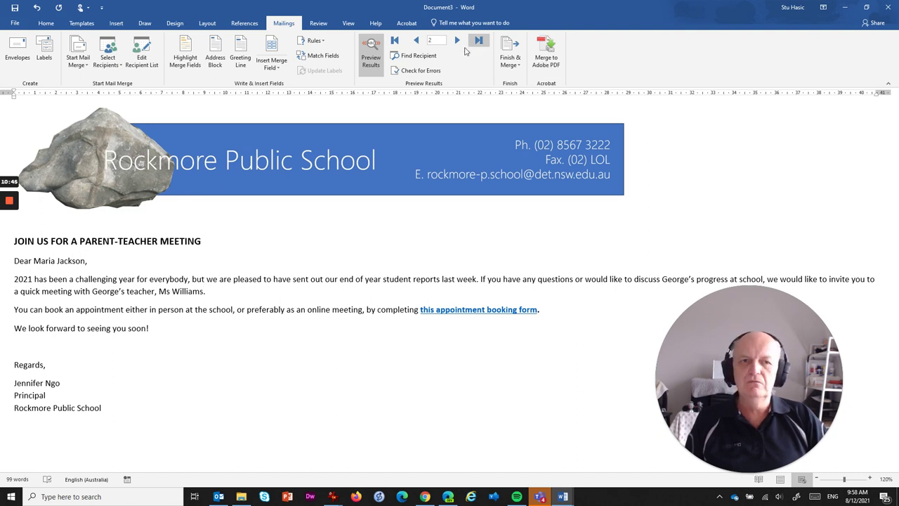
pyautogui.click(458, 42)
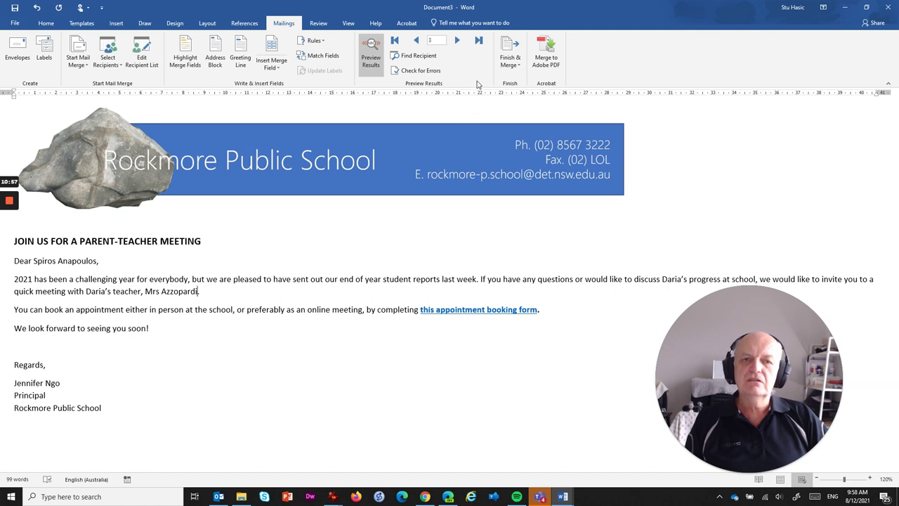
pyautogui.click(372, 54)
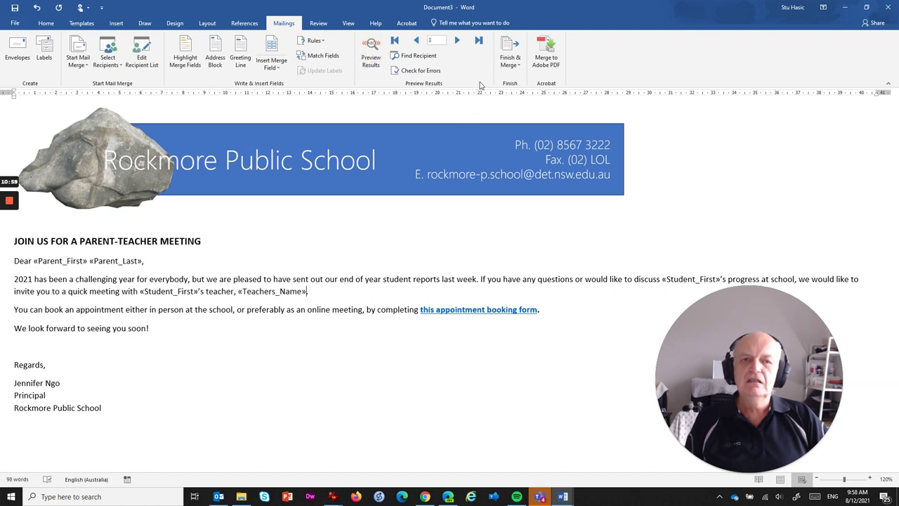
# Send the merge as HTML email messages to the Parent_Email field for all records, with subject "RPS - Join us for a Parent-Teacher meeting"
pyautogui.click(511, 47)
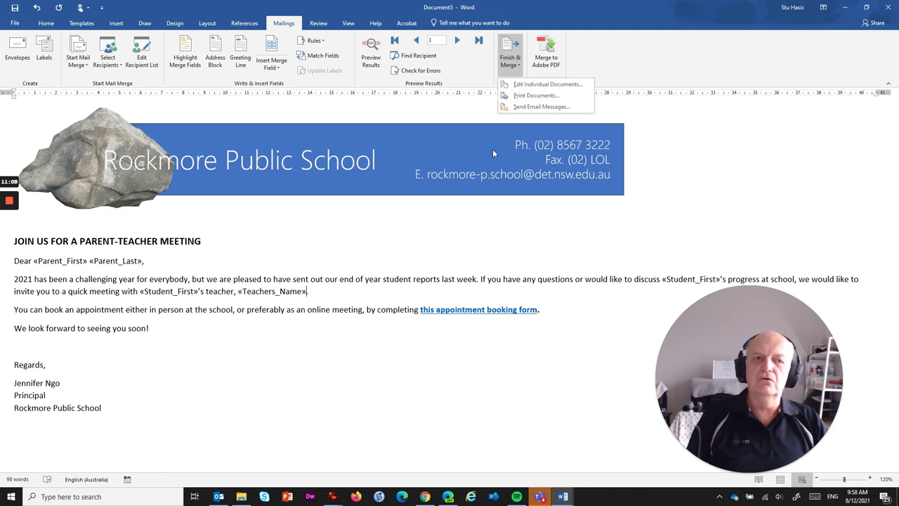
pyautogui.click(534, 107)
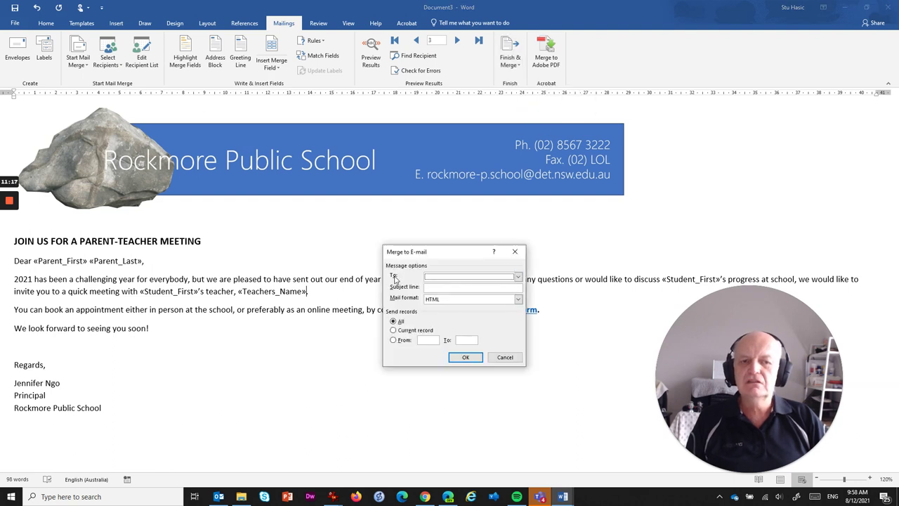
pyautogui.click(518, 279)
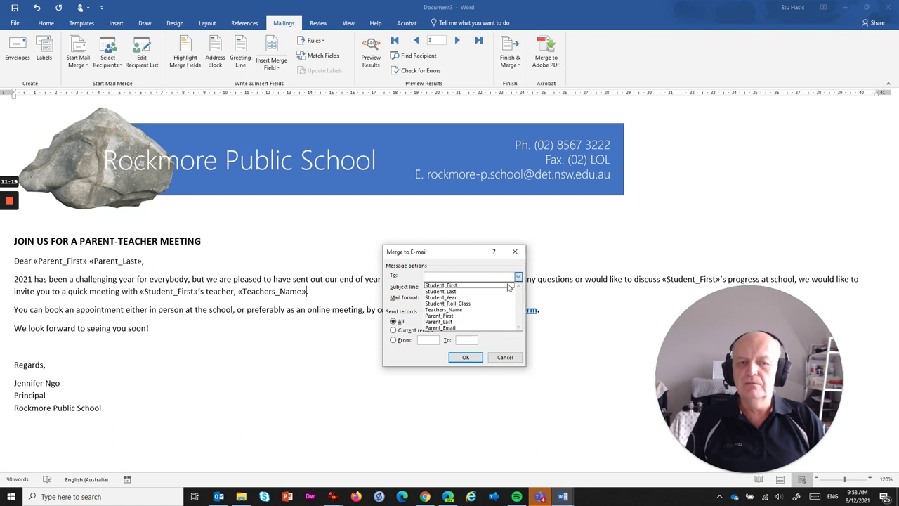
pyautogui.click(443, 328)
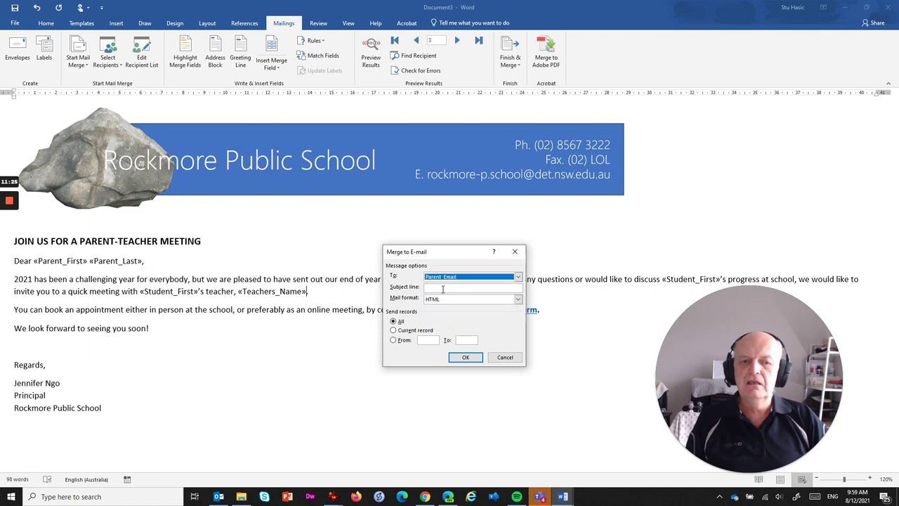
pyautogui.click(442, 288)
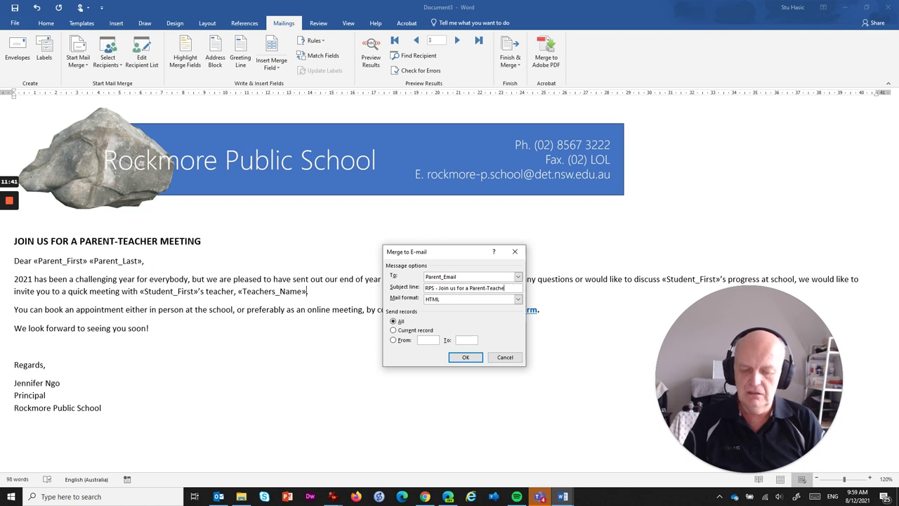
pyautogui.write('ng')
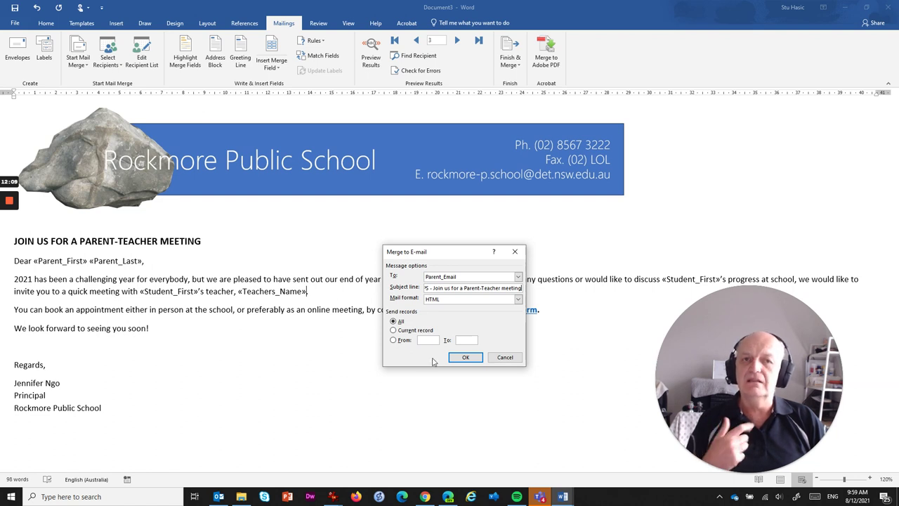
pyautogui.click(467, 358)
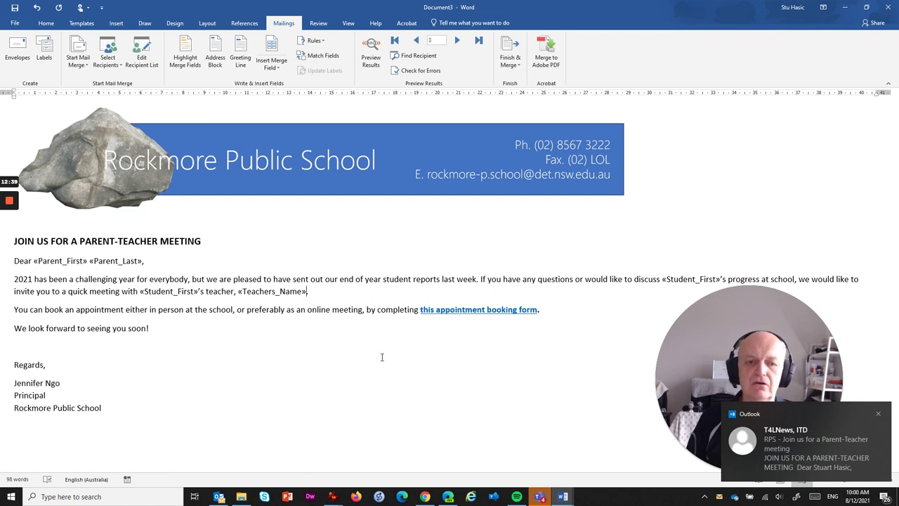
# Switch to Outlook, open the received "RPS - Join us for a Parent-Teacher meeting" email, check its sender and merged text, and close it
pyautogui.click(220, 496)
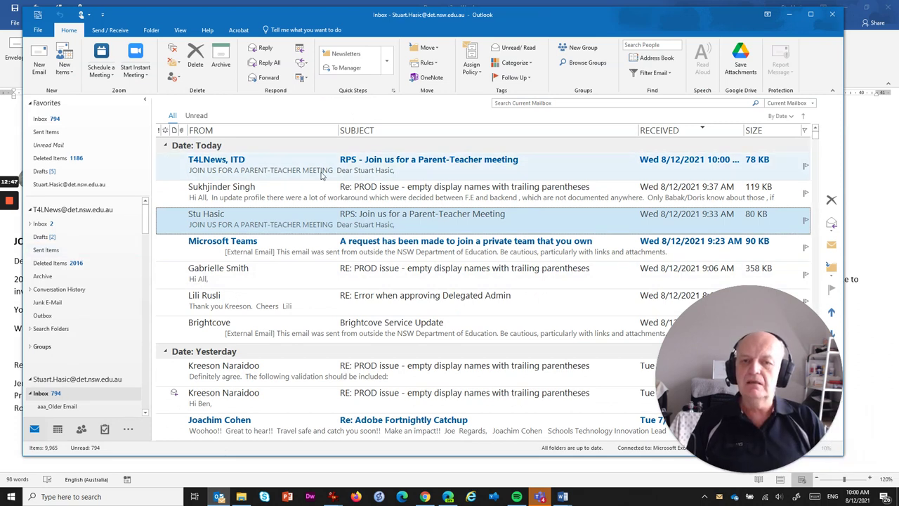
pyautogui.click(447, 163)
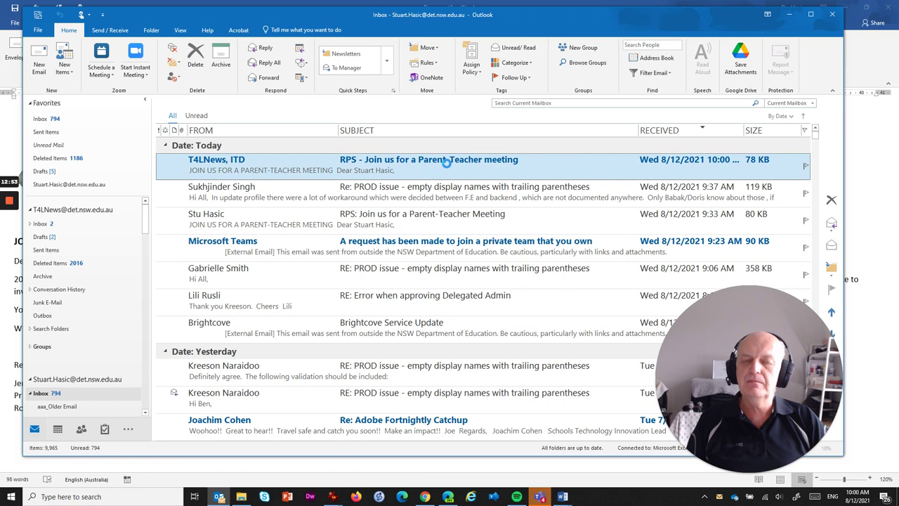
pyautogui.doubleClick(447, 163)
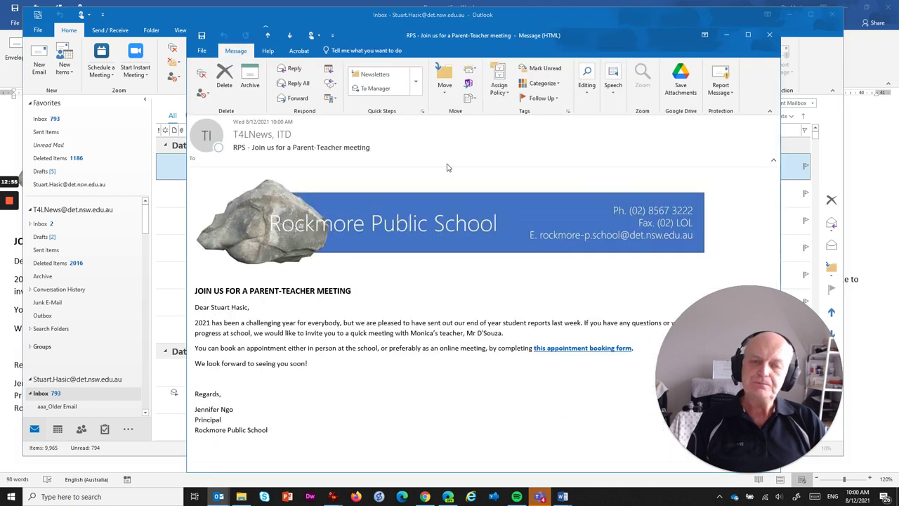
pyautogui.moveTo(448, 32); pyautogui.dragTo(332, 10)
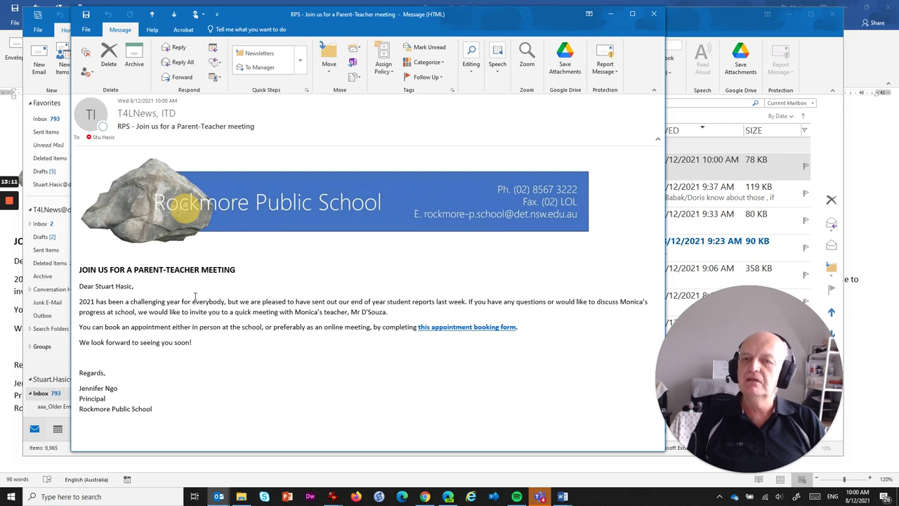
pyautogui.click(653, 14)
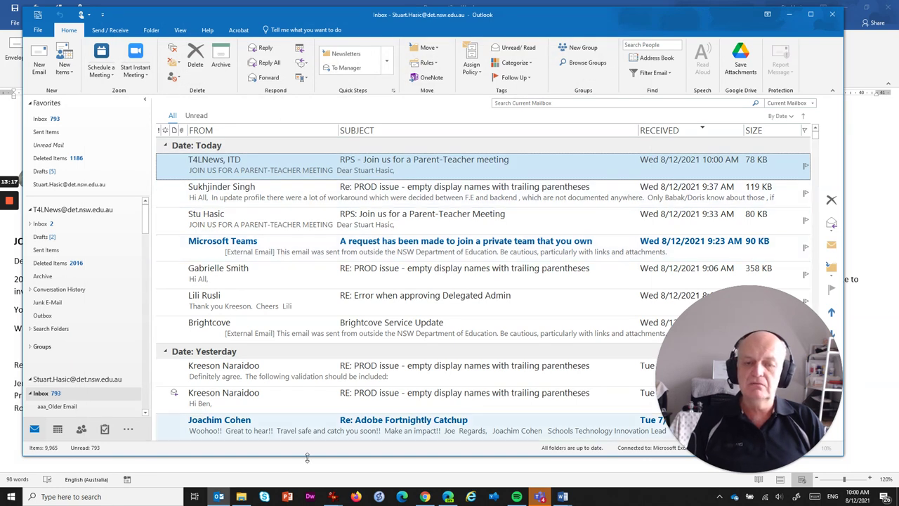
# Switch to Gmail in Chrome, refresh the inbox and open the parent-teacher meeting email to check its banner and merged names
pyautogui.click(425, 497)
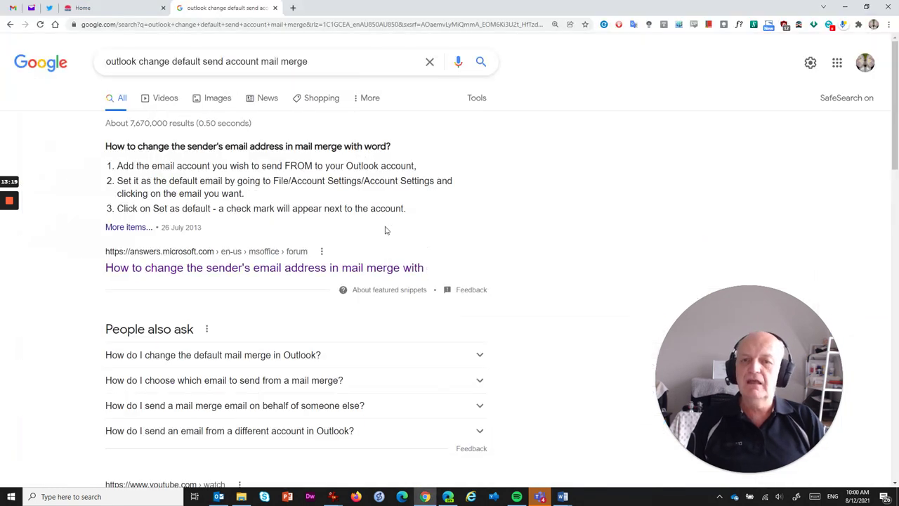
pyautogui.click(18, 9)
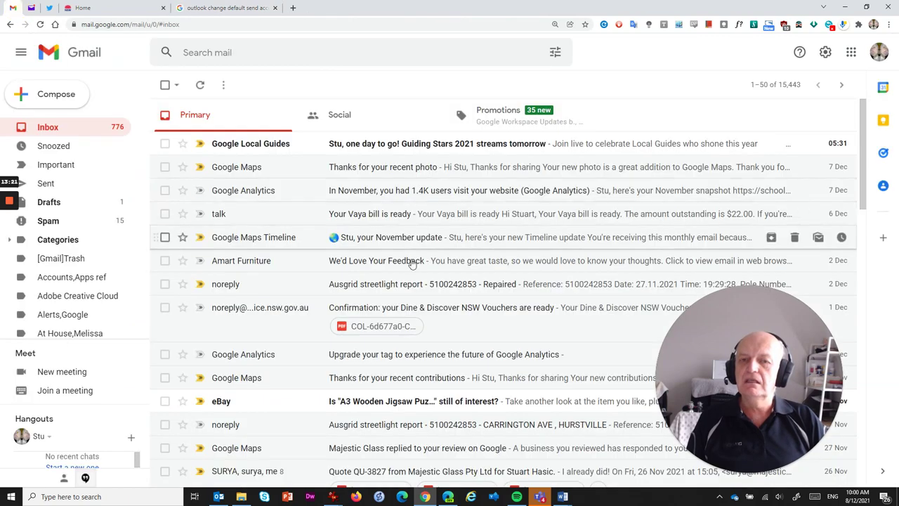
pyautogui.click(49, 128)
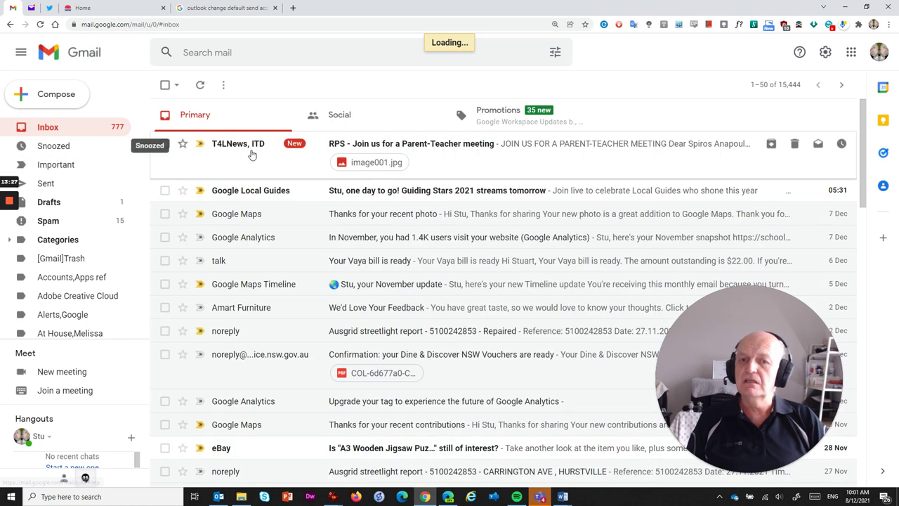
pyautogui.click(457, 146)
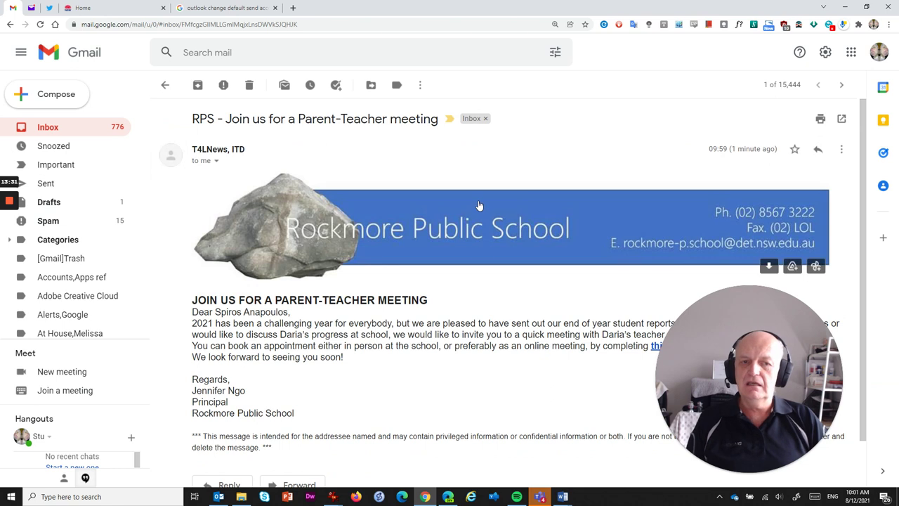
pyautogui.scroll(-2, 380, 295)
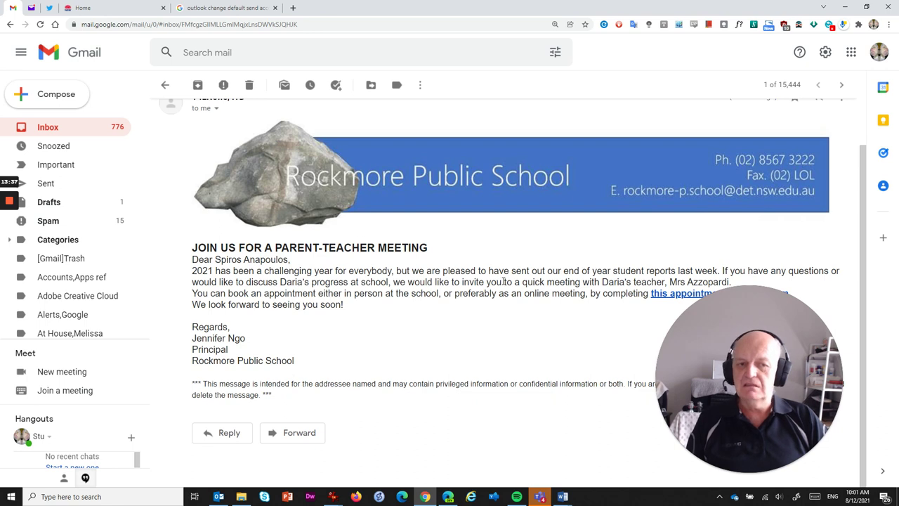
pyautogui.moveTo(749, 383); pyautogui.dragTo(738, 382)
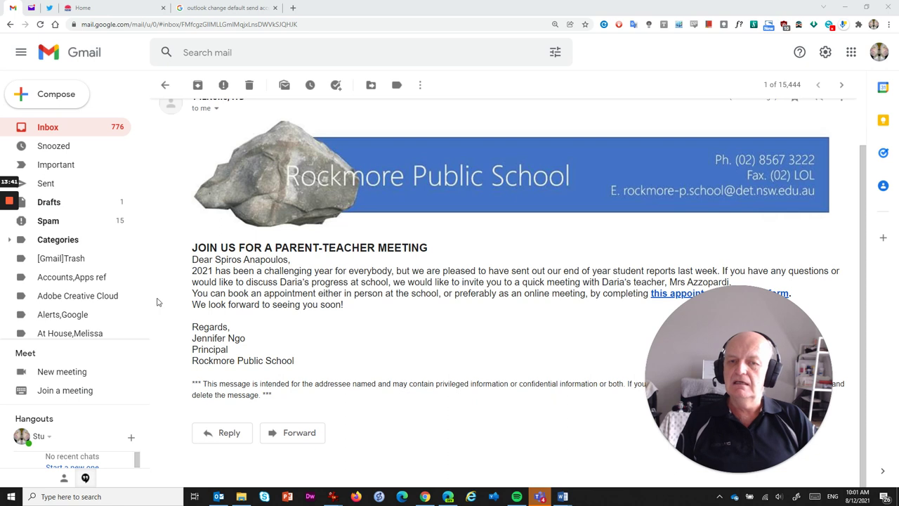
# Open the parent-teacher meeting email in the Yahoo Mail inbox and check its sender, banner and merged text
pyautogui.click(31, 9)
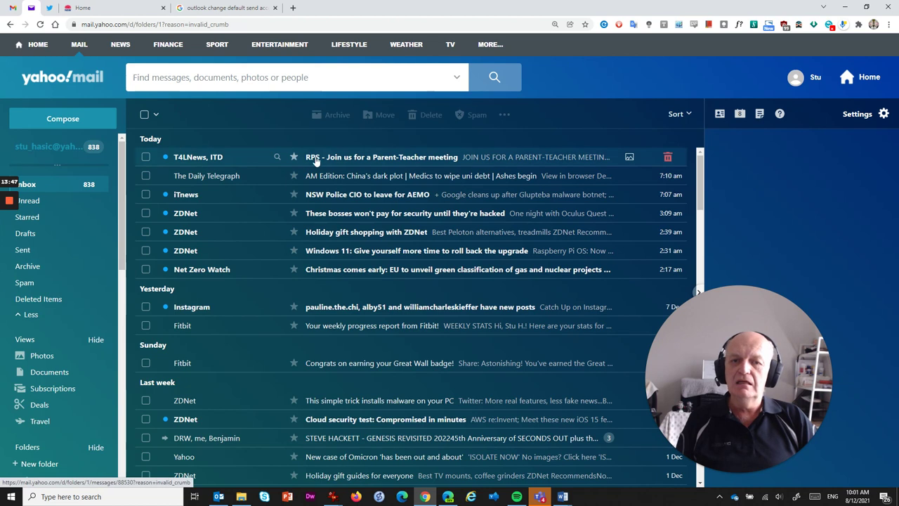
pyautogui.click(363, 160)
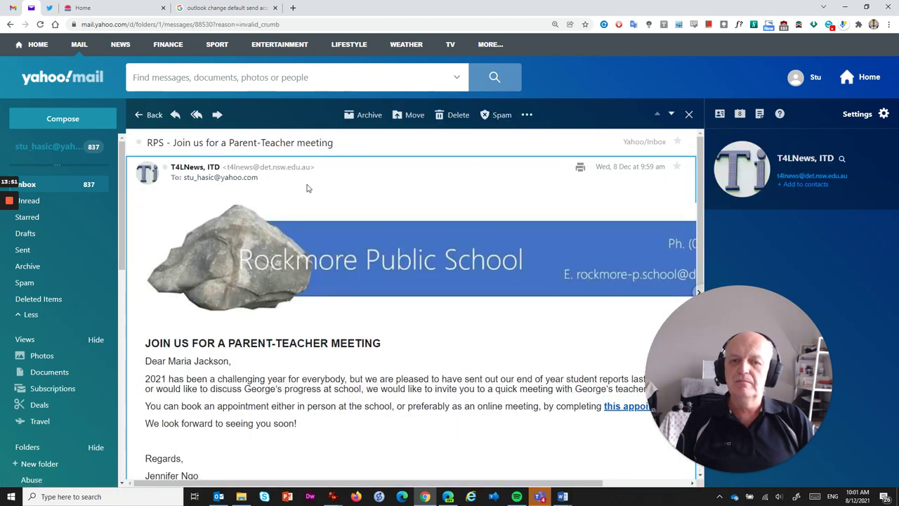
pyautogui.scroll(-1, 286, 318)
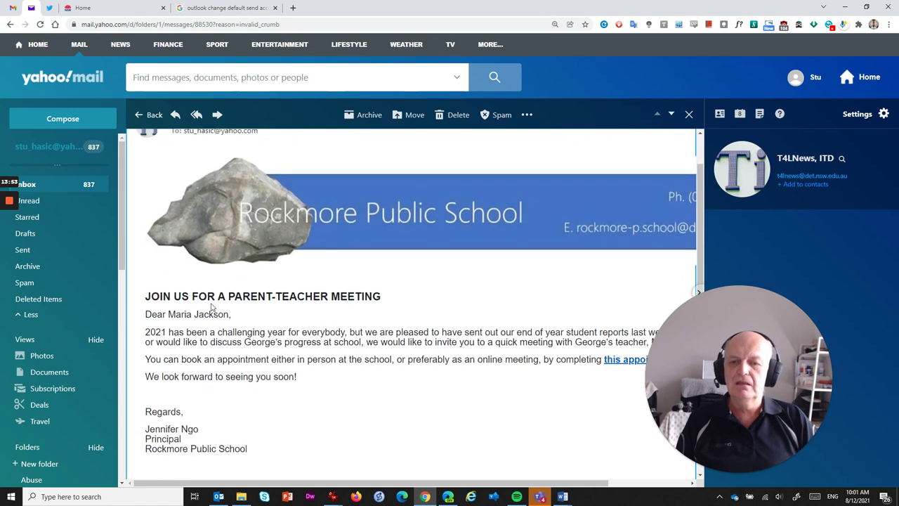
pyautogui.scroll(-2, 182, 235)
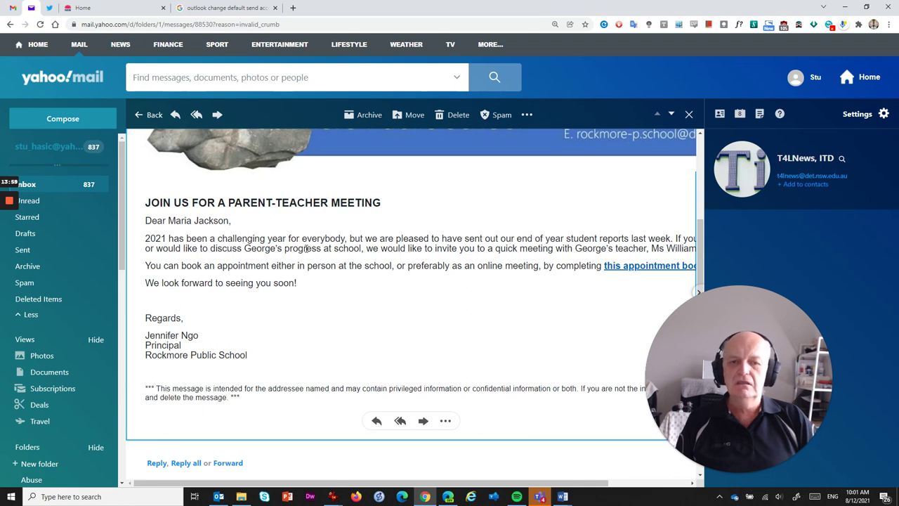
pyautogui.moveTo(300, 239); pyautogui.dragTo(311, 266)
pyautogui.scroll(3, 311, 303)
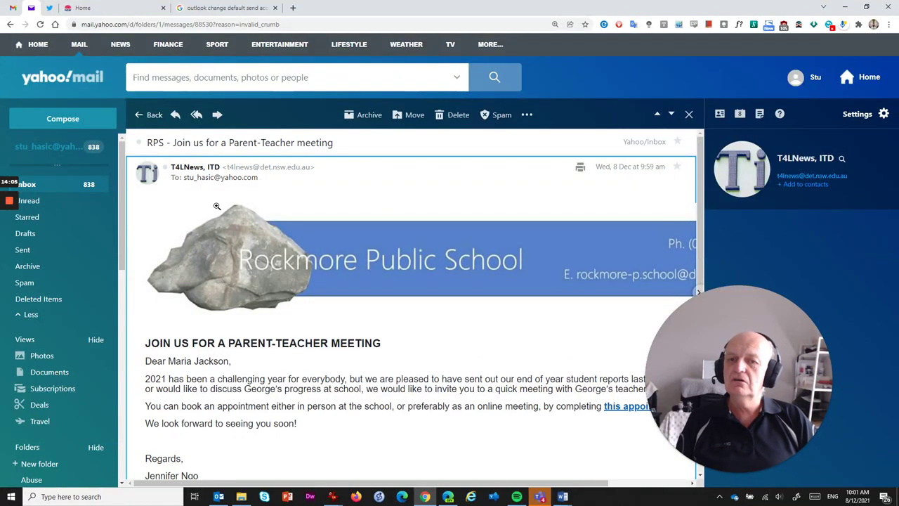
pyautogui.moveTo(183, 172)
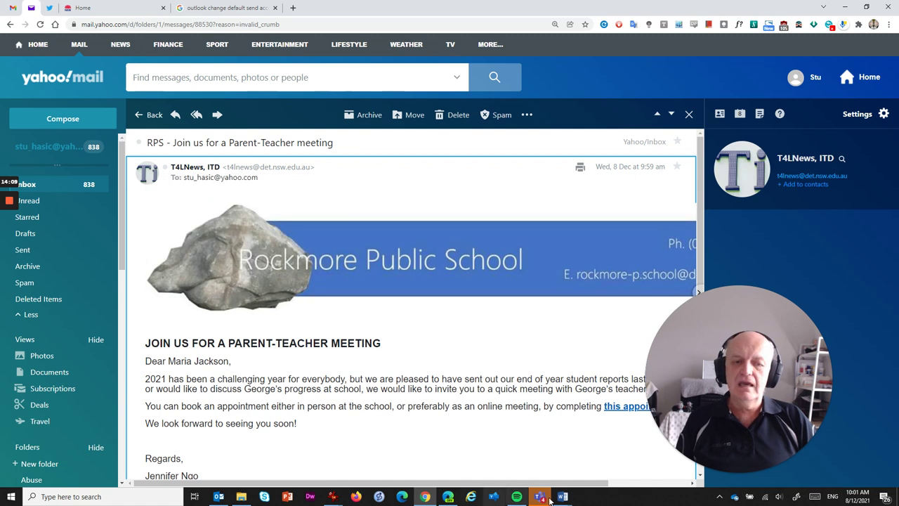
# Switch to IrfanView and bring up the emailmerge3.jpg slide to review the mail merge steps
pyautogui.moveTo(333, 497)
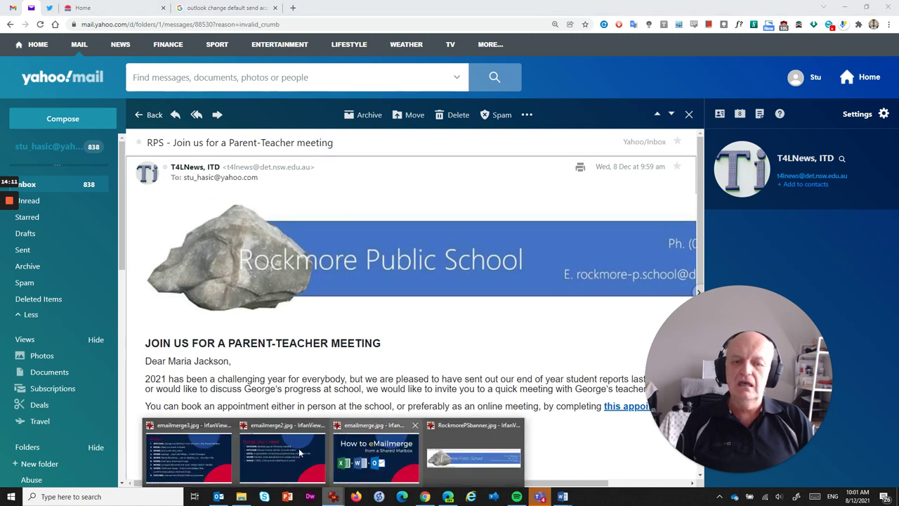
pyautogui.click(357, 453)
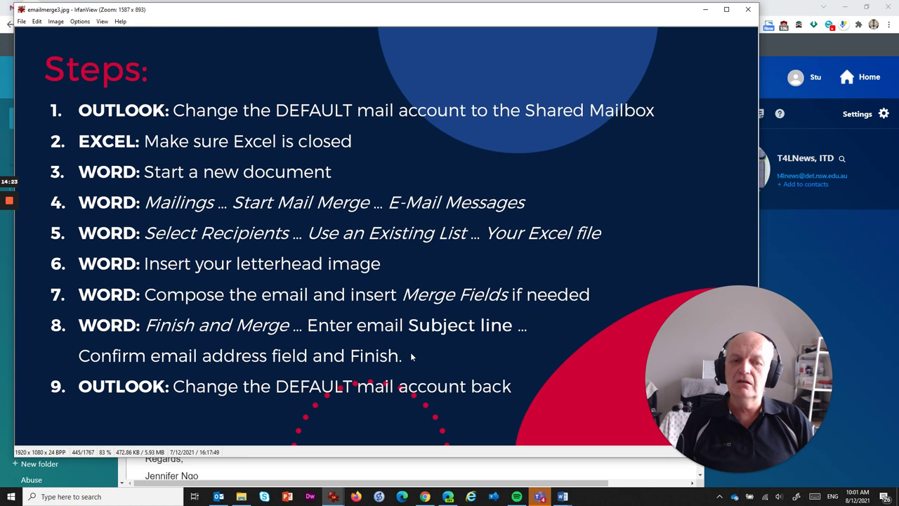
# Switch to Outlook, look through the Mail page of the Outlook options, and close the options
pyautogui.click(218, 496)
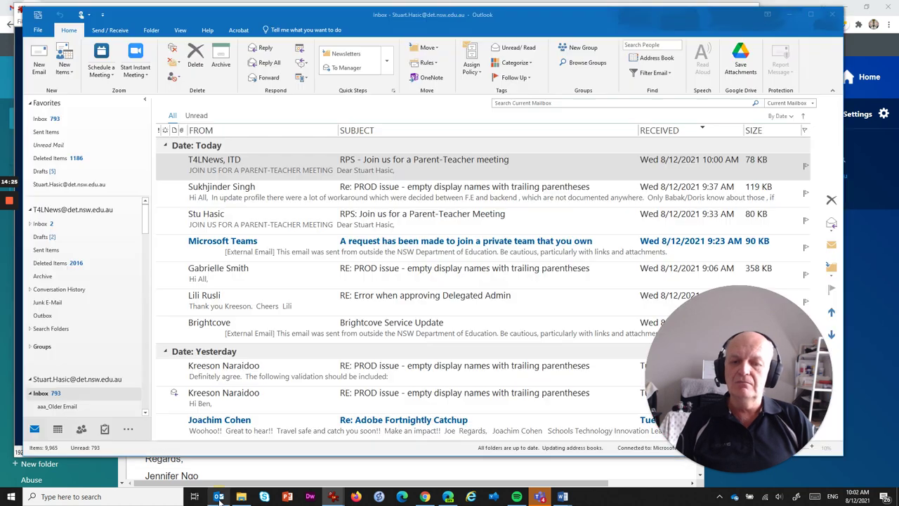
pyautogui.click(38, 30)
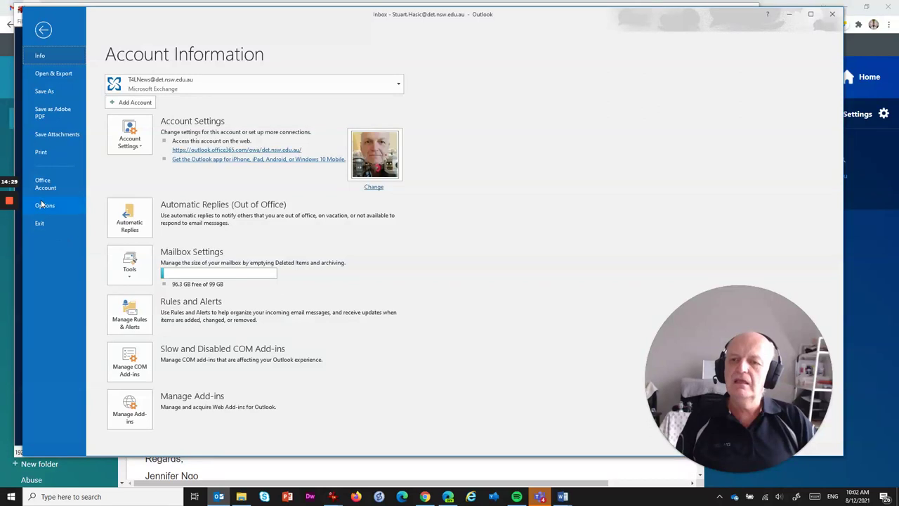
pyautogui.click(42, 204)
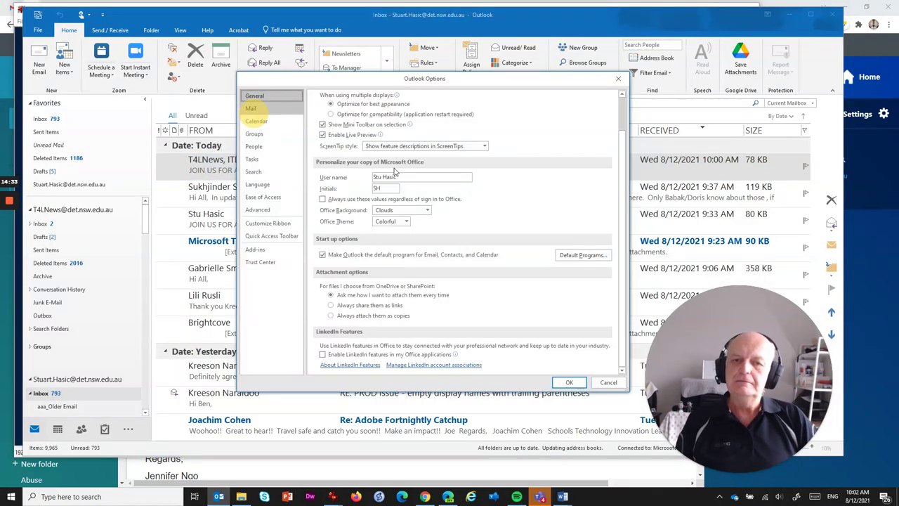
pyautogui.scroll(-10, 378, 184)
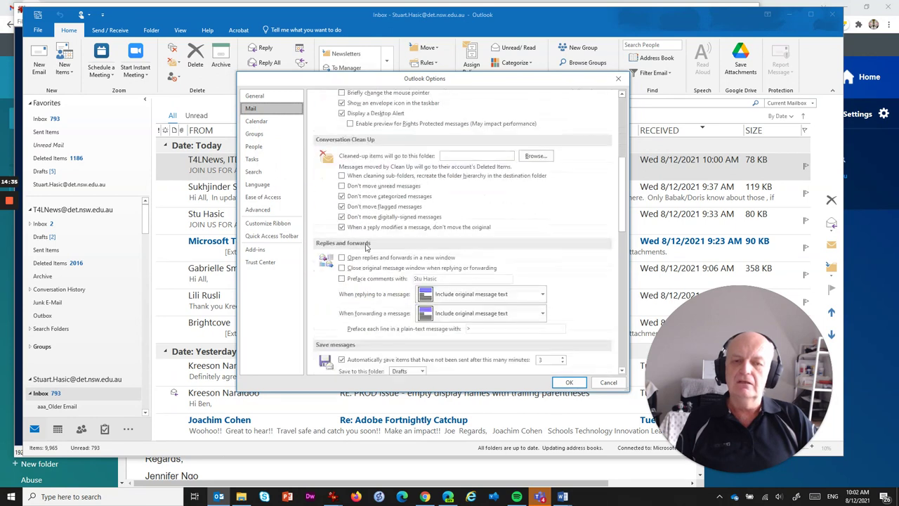
pyautogui.click(342, 297)
pyautogui.click(569, 382)
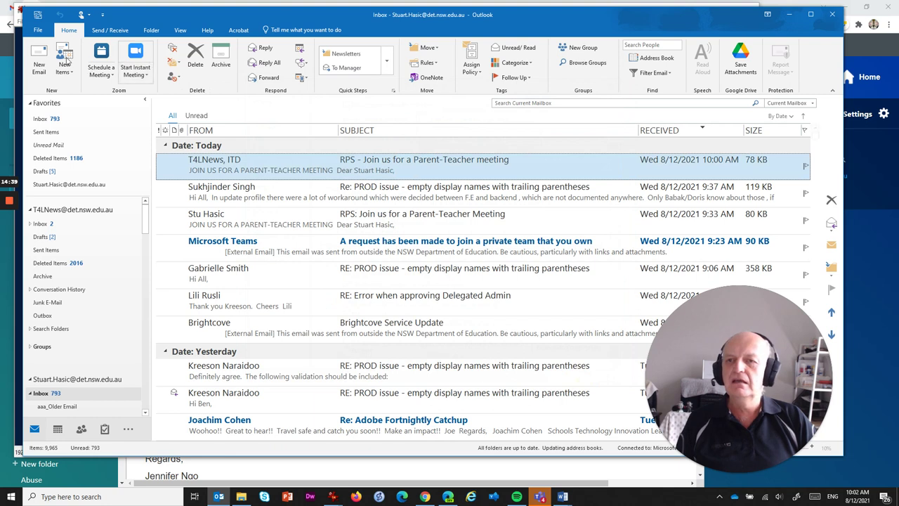
# Set the personal Exchange mailbox as the default email account in Account Settings in place of the shared T4LNews mailbox
pyautogui.click(38, 29)
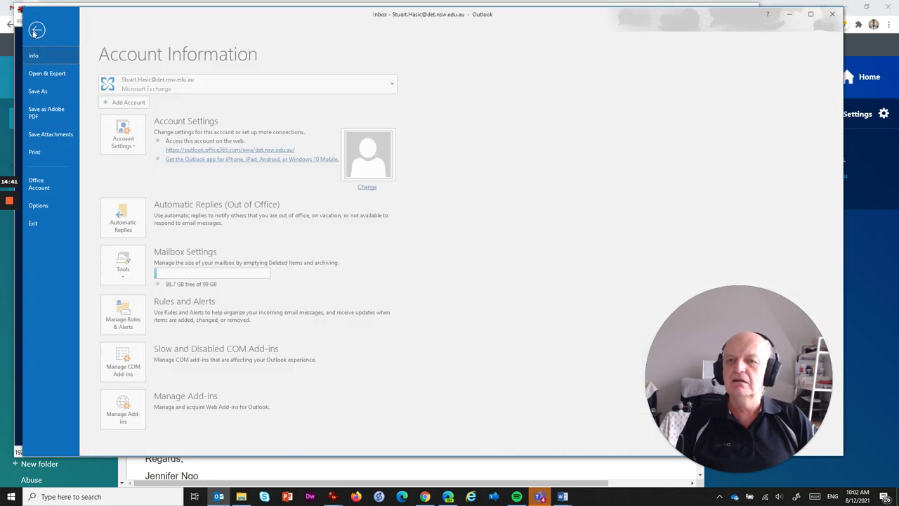
pyautogui.click(130, 135)
pyautogui.click(148, 166)
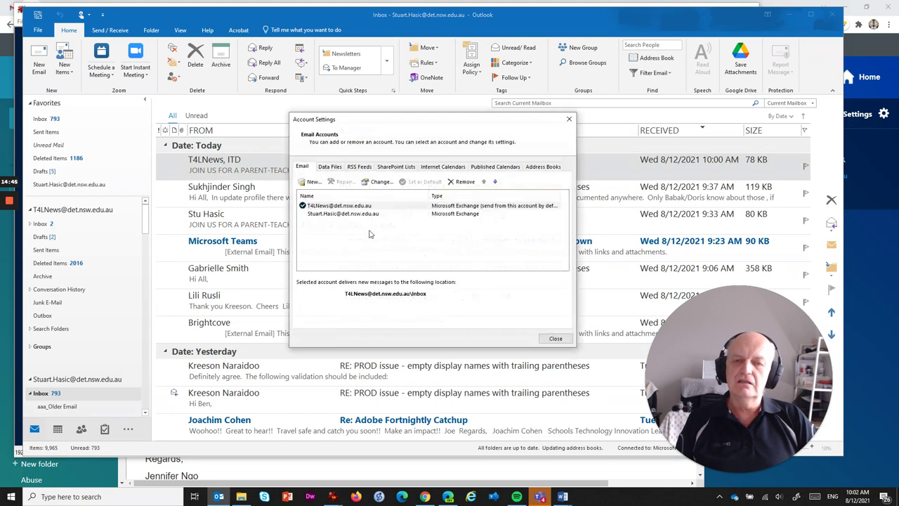
pyautogui.click(318, 214)
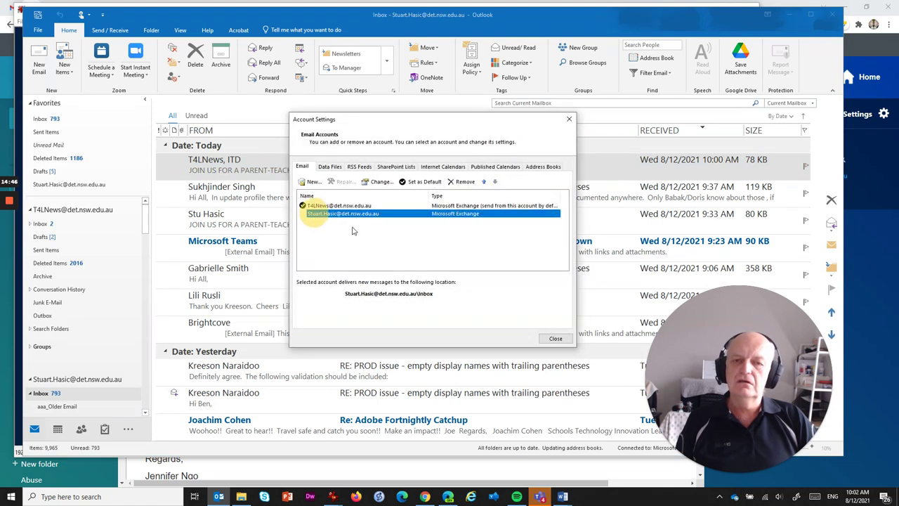
pyautogui.click(424, 183)
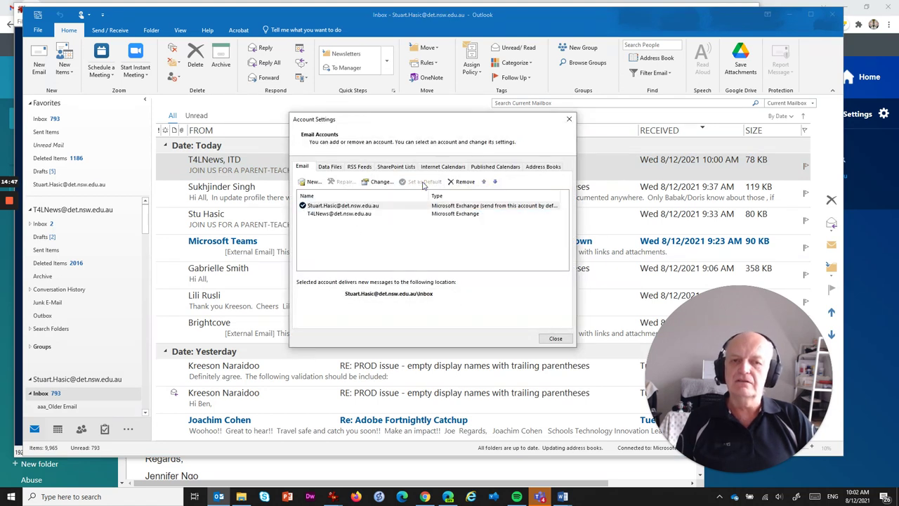
pyautogui.click(559, 341)
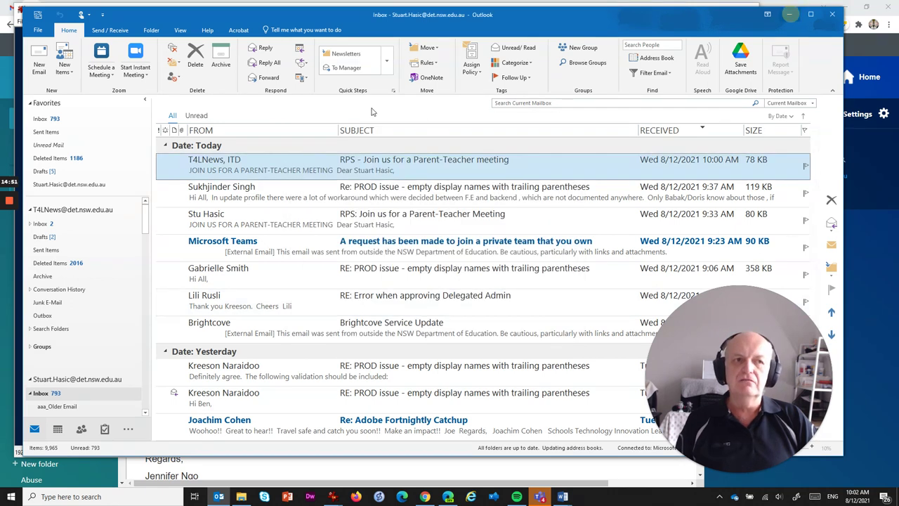
# Switch to IrfanView and bring up the emailmerge.jpg title slide
pyautogui.hotkey('alt', 'Tab')
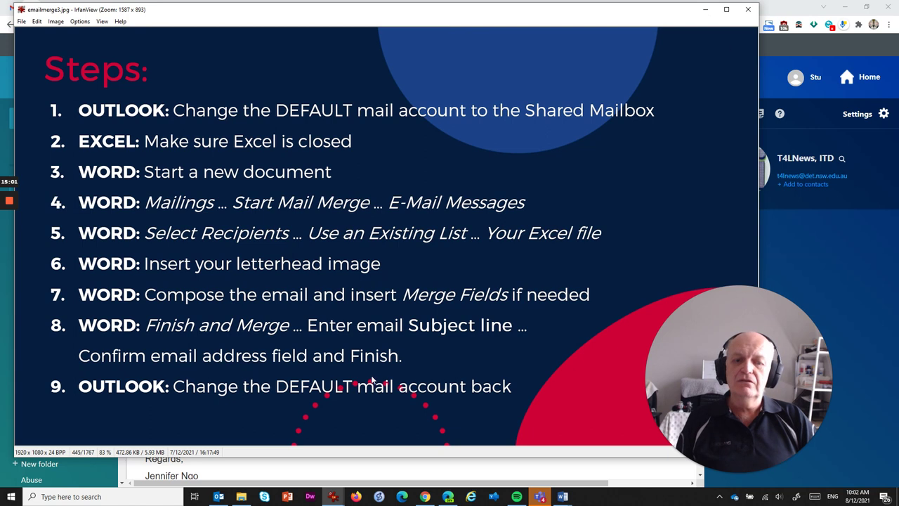
pyautogui.moveTo(333, 496)
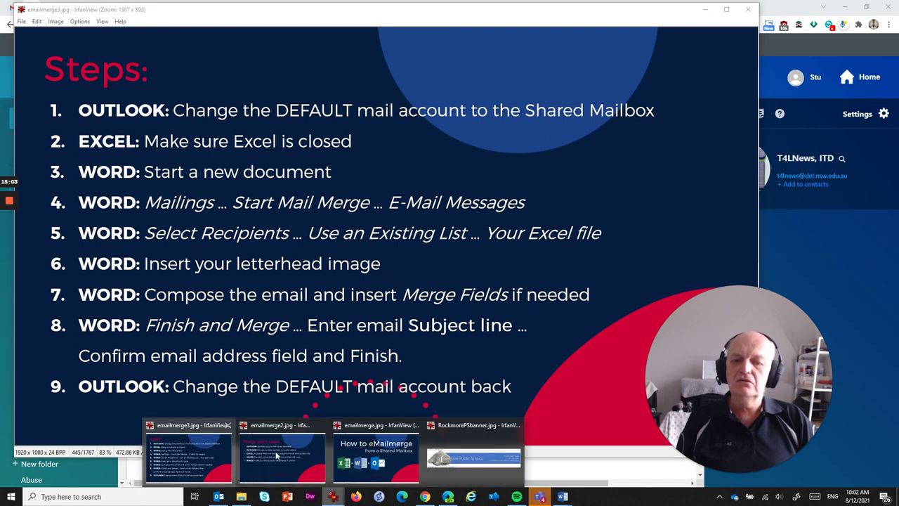
pyautogui.click(397, 442)
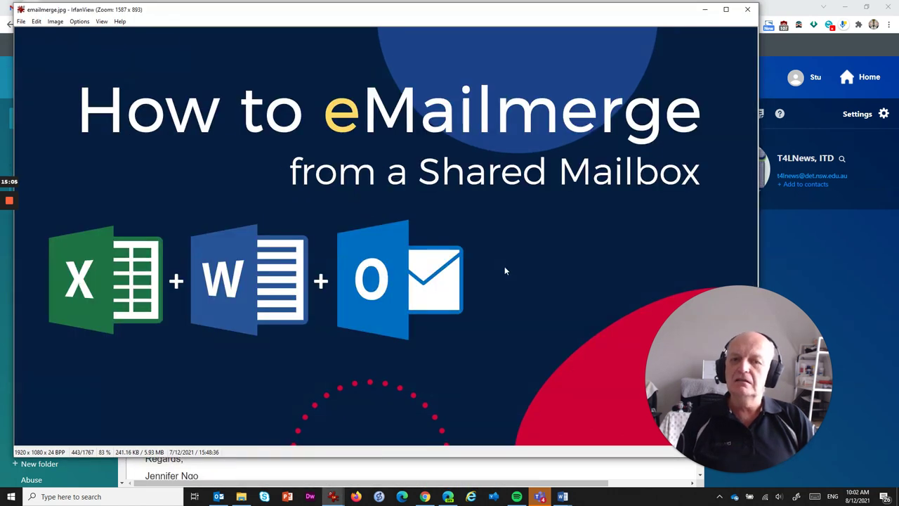